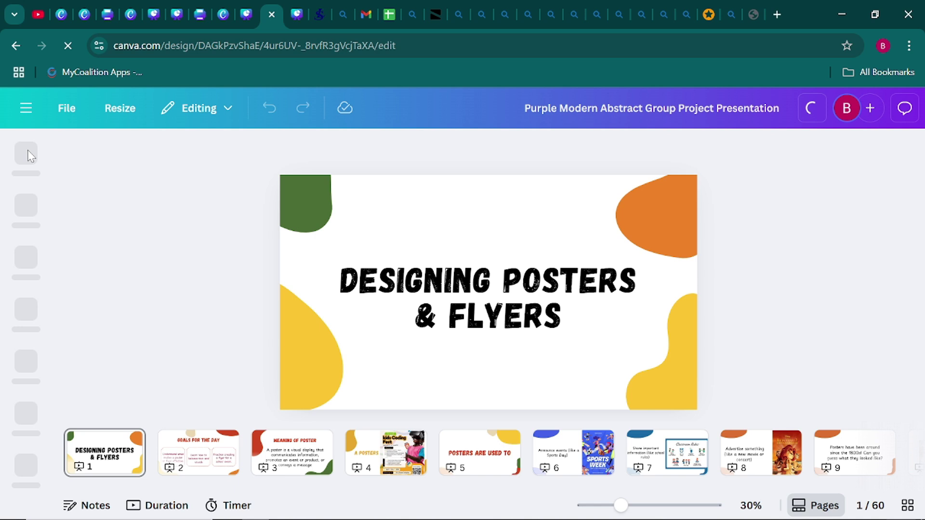
Leave the open presentation for the home page and create a blank Banner (Landscape) design of 1000 × 500 mm.
left_click(28, 118)
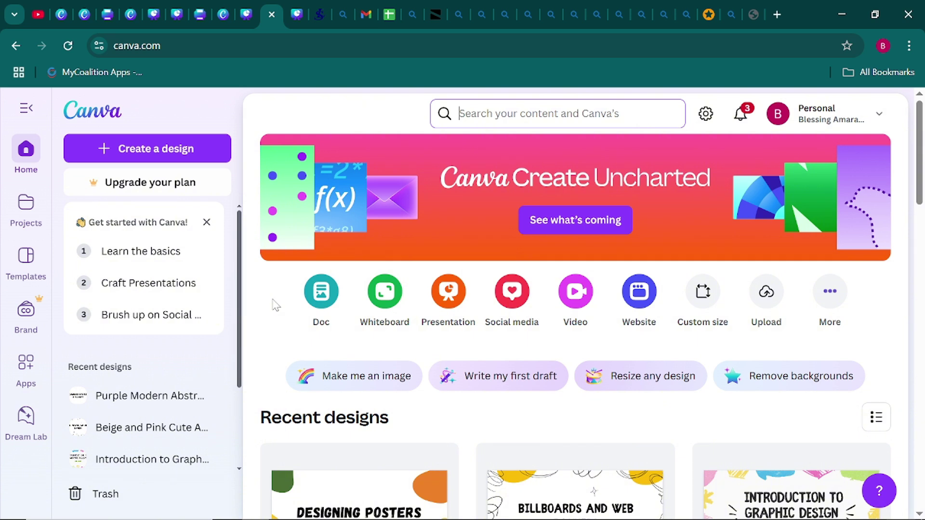
left_click(26, 108)
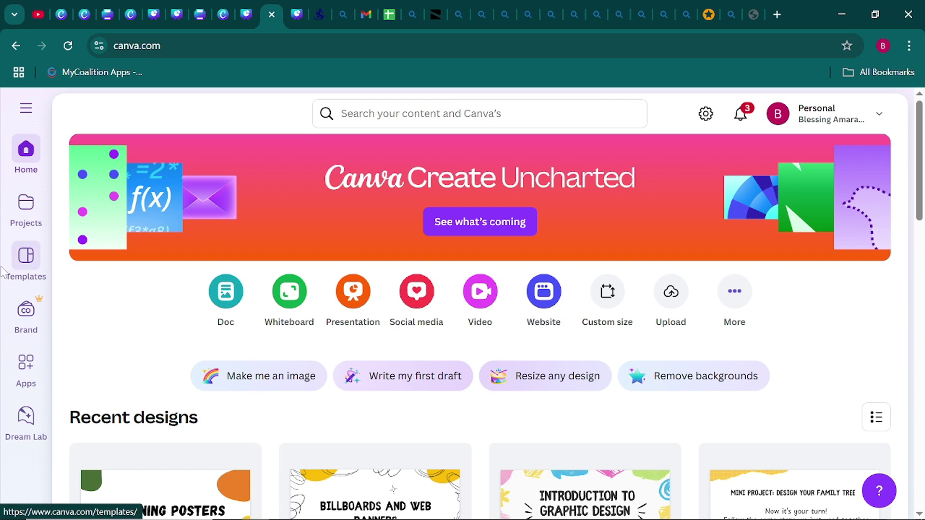
left_click(27, 117)
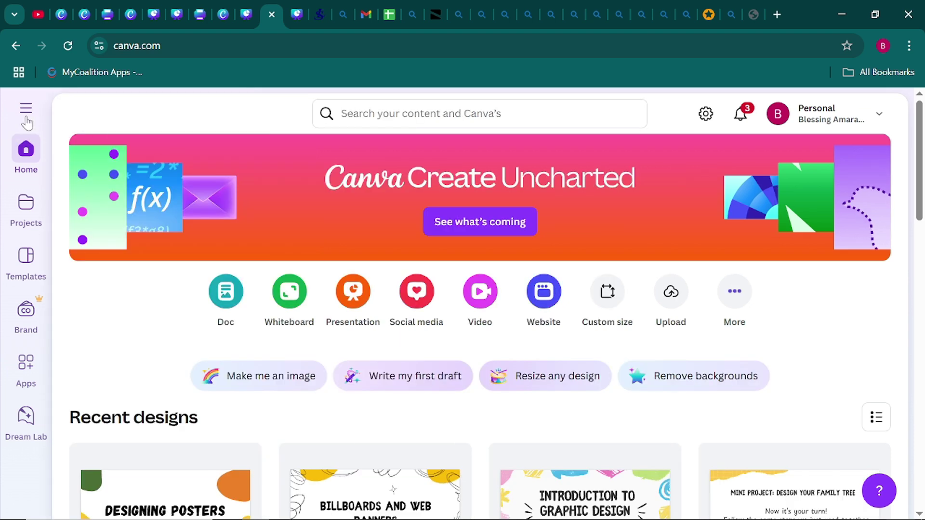
left_click(26, 109)
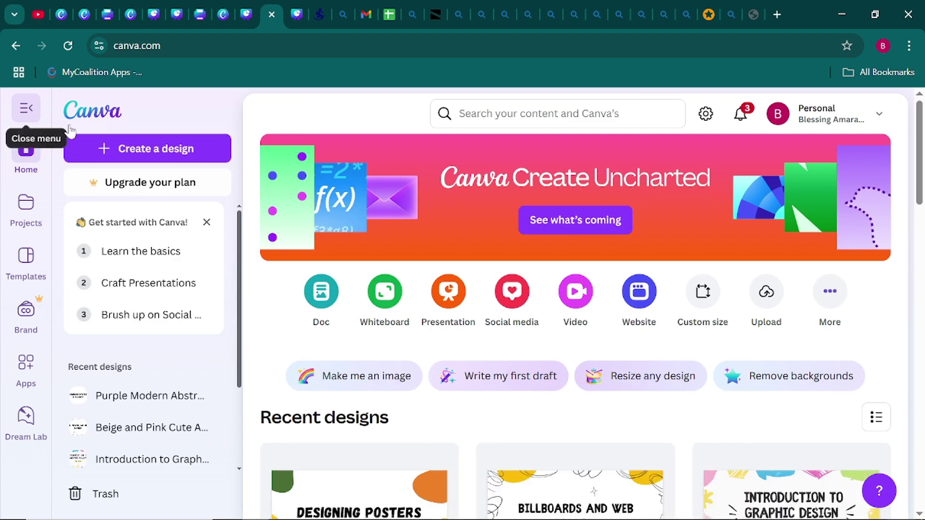
left_click(139, 150)
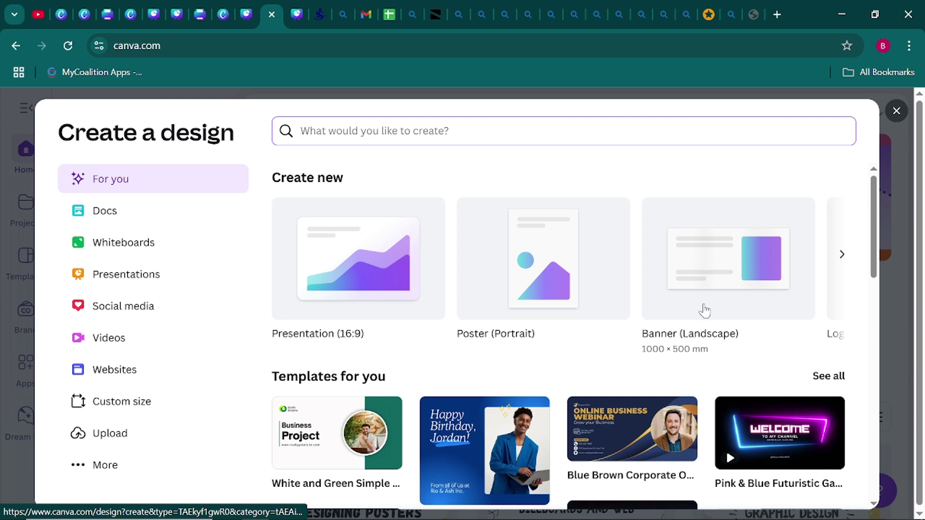
left_click(714, 268)
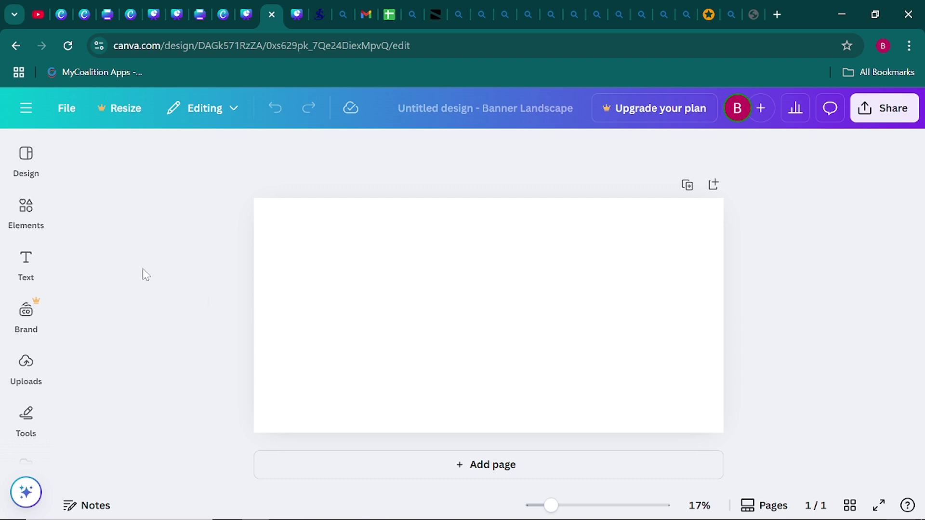
Search the elements library for "Abstract shapes seamless pattern".
left_click(25, 212)
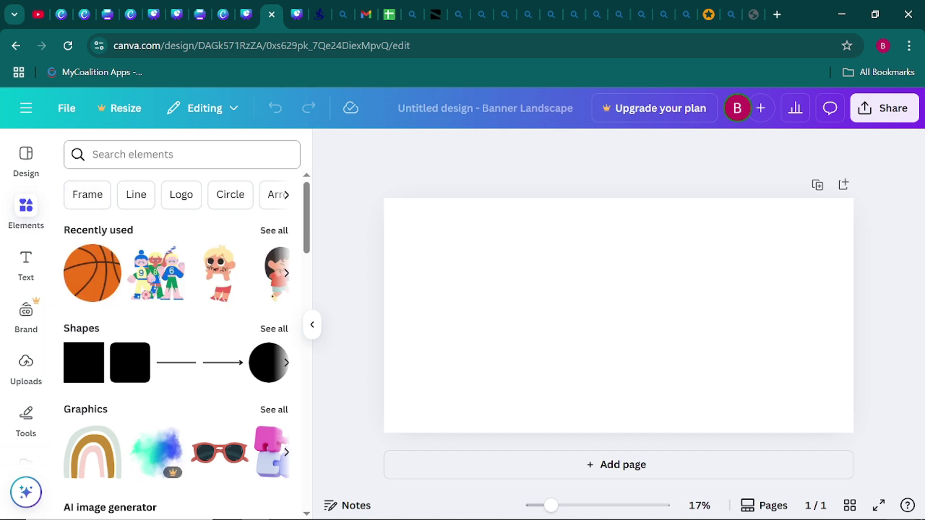
left_click(92, 154)
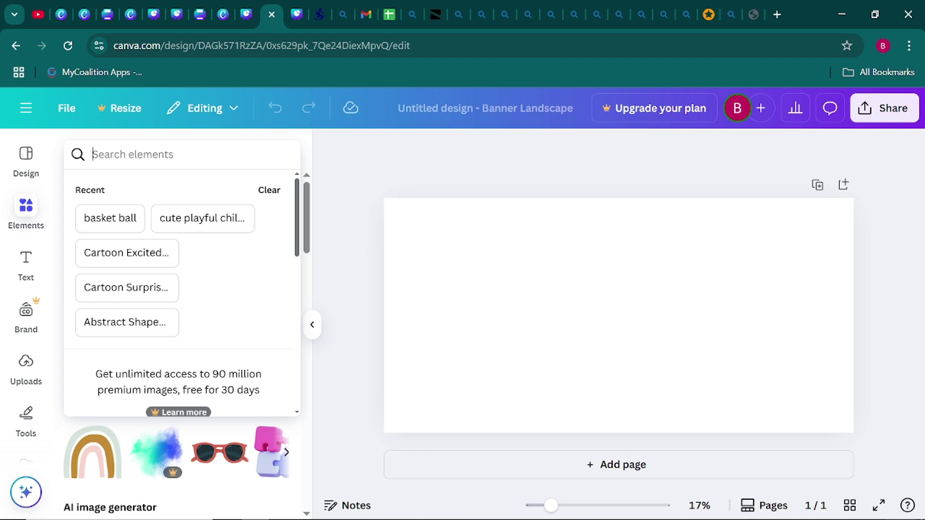
type("A")
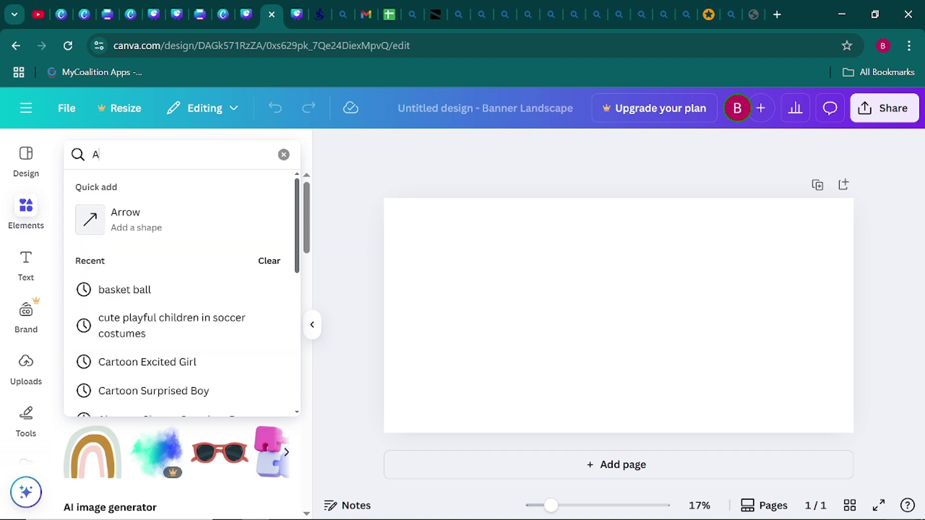
type("bs")
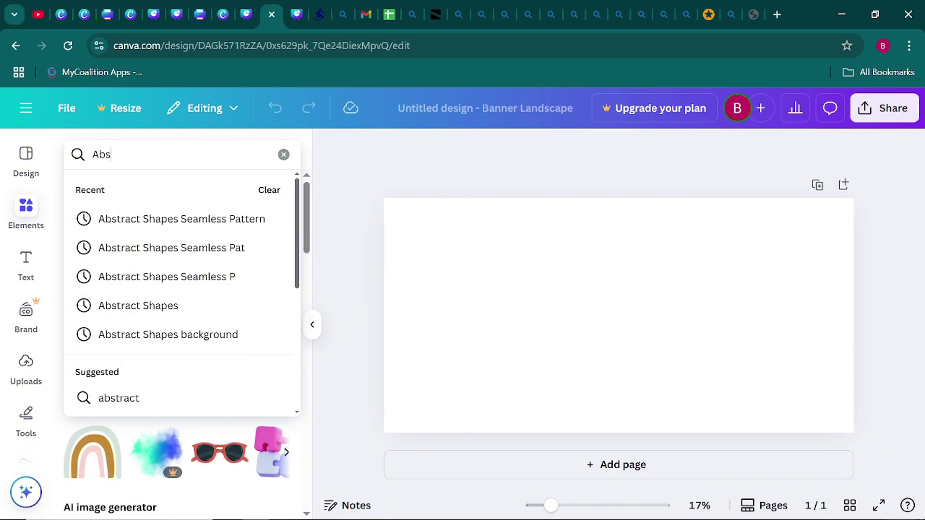
type("tract shap")
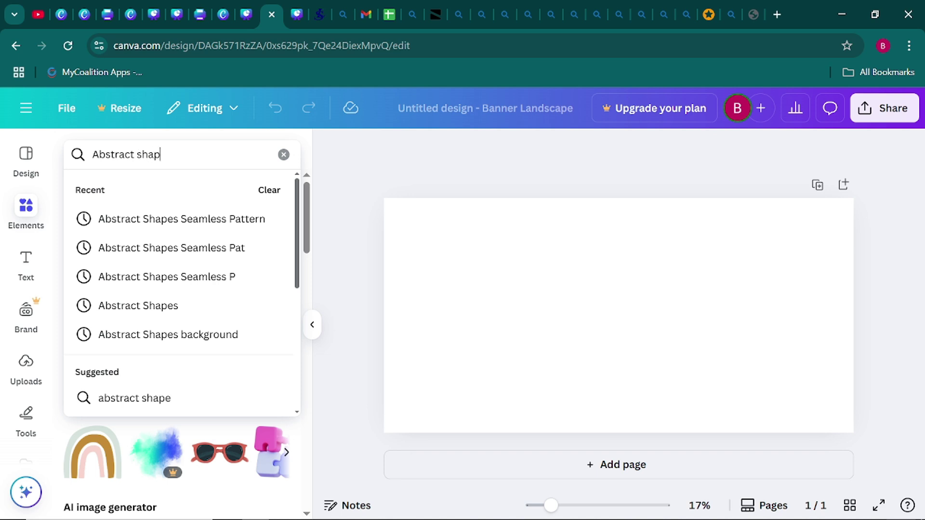
type("es ")
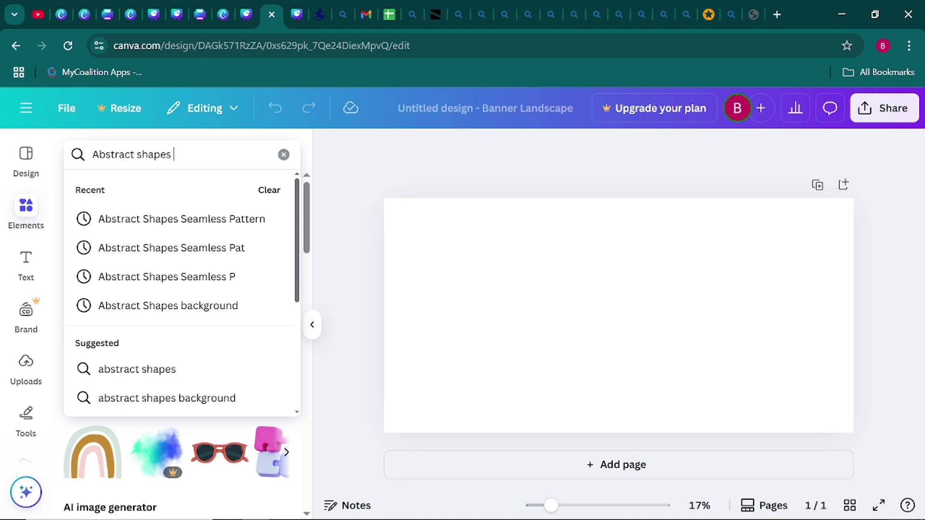
type("s")
type("e")
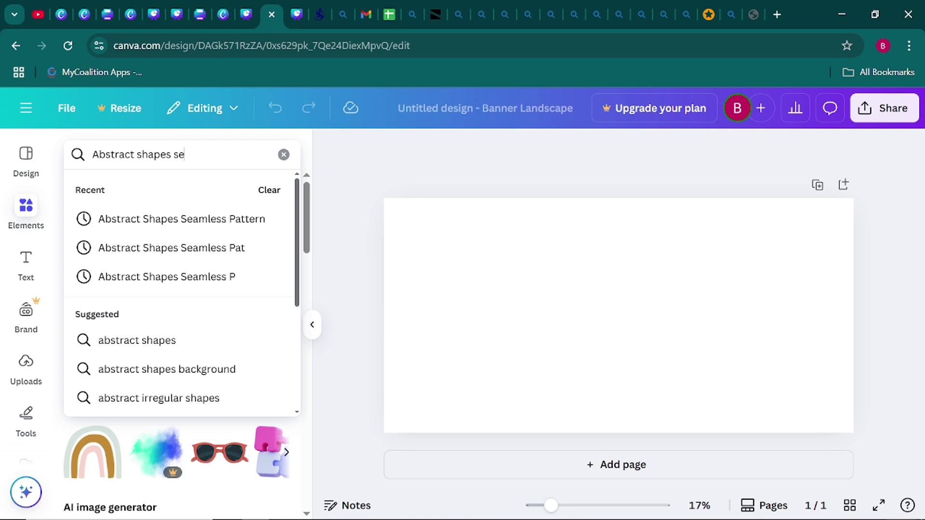
type("amless patter")
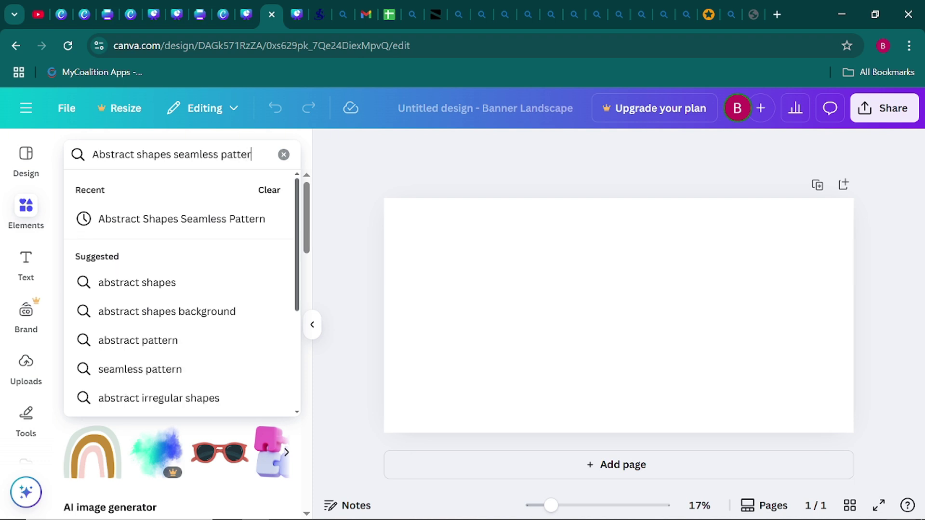
key("Return")
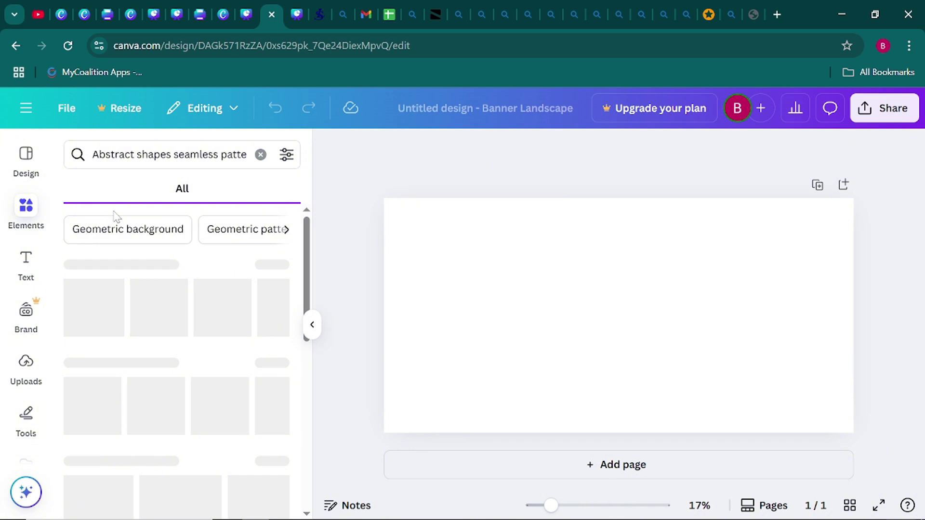
Browse all graphics results and add the pattern of red, blue, green and beige abstract cutout shapes to the banner.
scroll(138, 313, "down", 1)
scroll(139, 313, "up", 2)
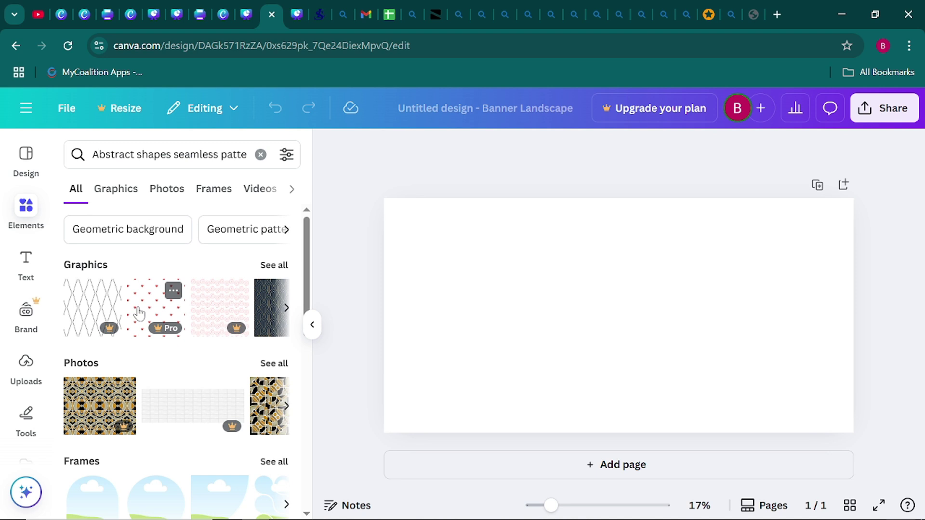
left_click(274, 265)
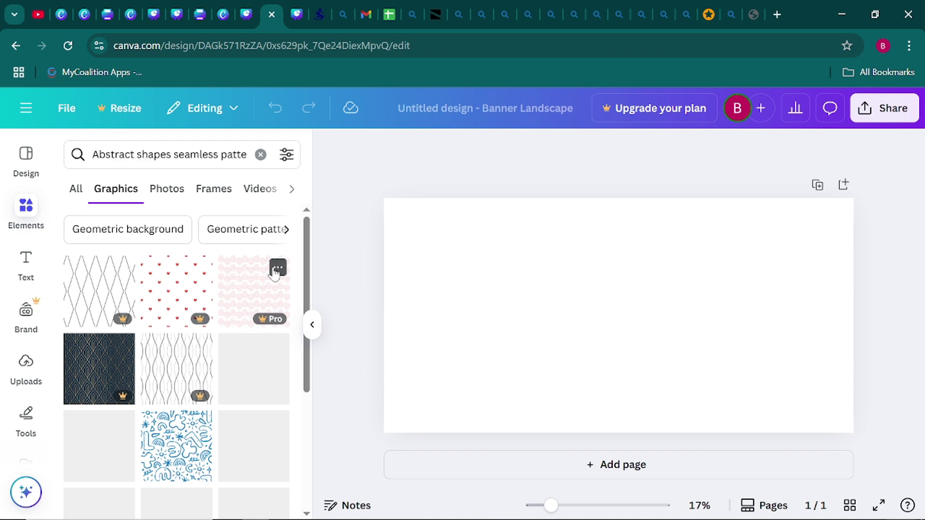
scroll(197, 325, "down", 5)
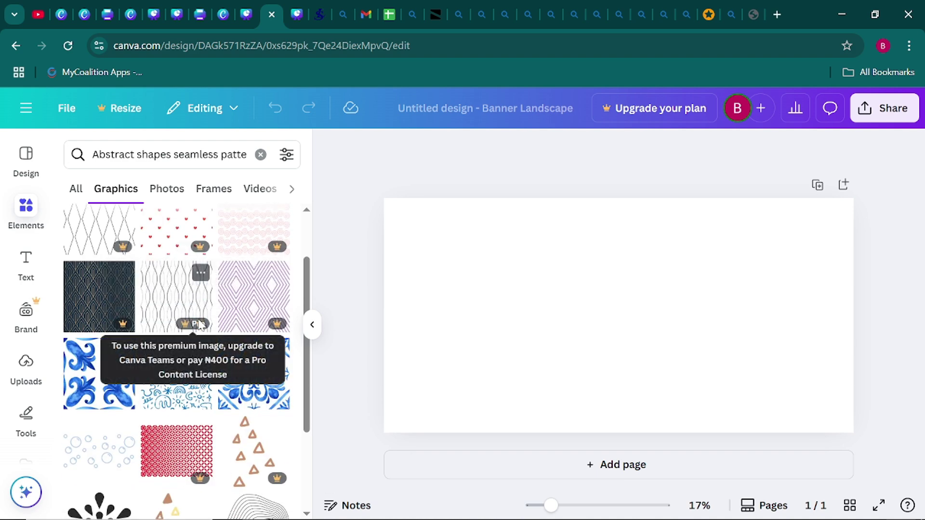
scroll(200, 326, "down", 5)
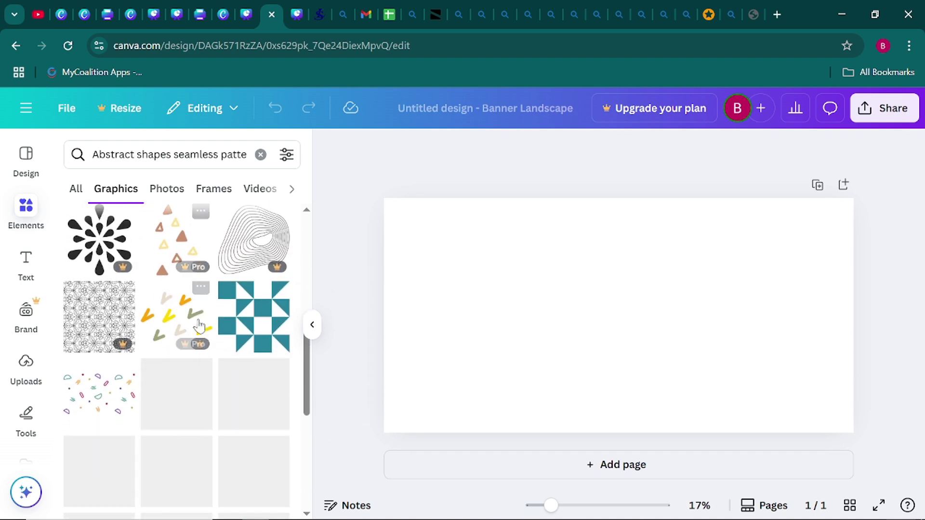
scroll(199, 326, "down", 3)
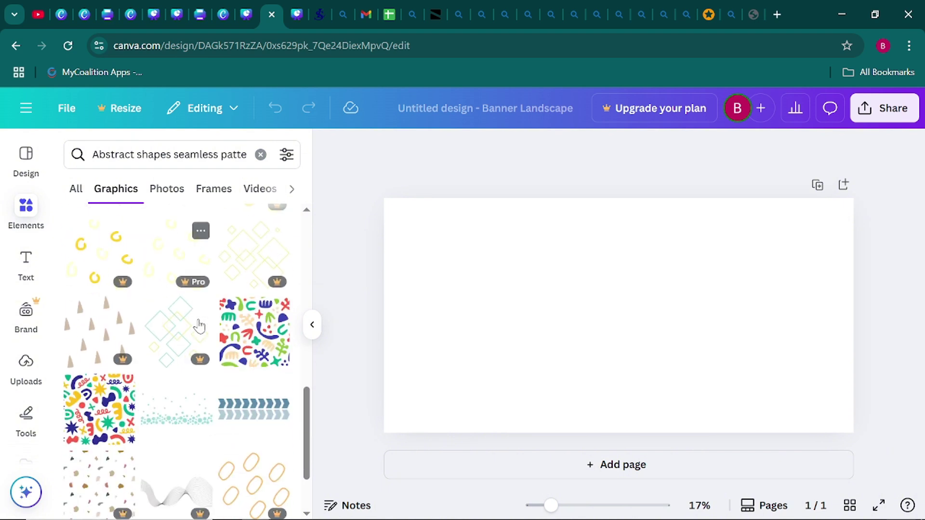
left_click(247, 339)
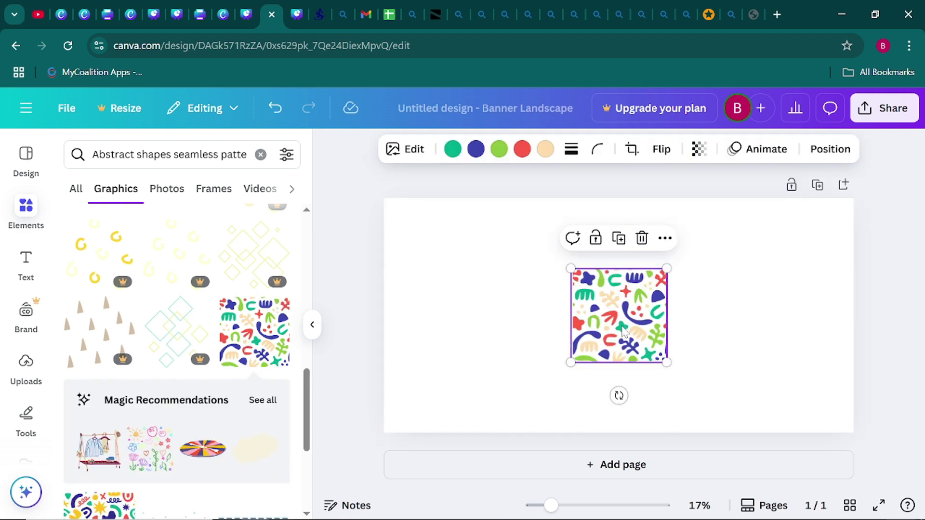
Enlarge the pattern from the banner's top-left corner to the full banner height, covering about the left half.
left_click(312, 325)
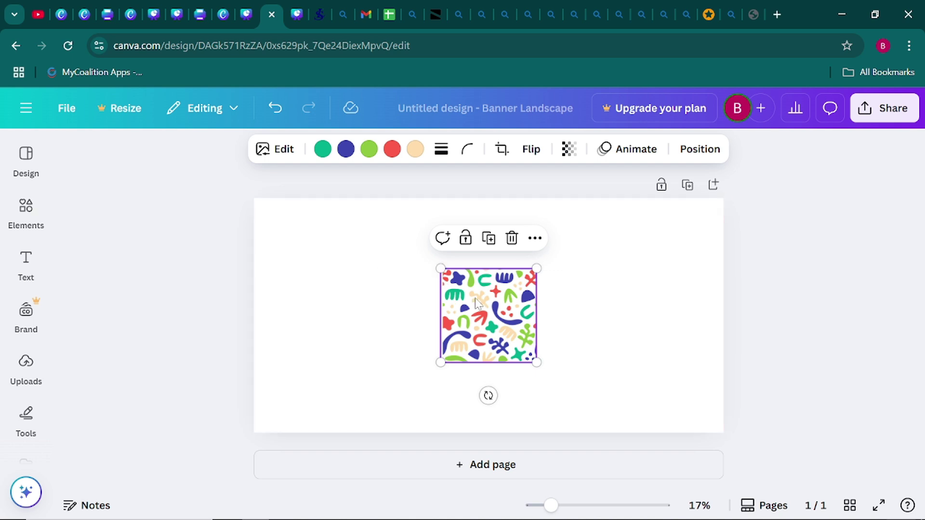
left_click_drag(440, 267, 352, 270)
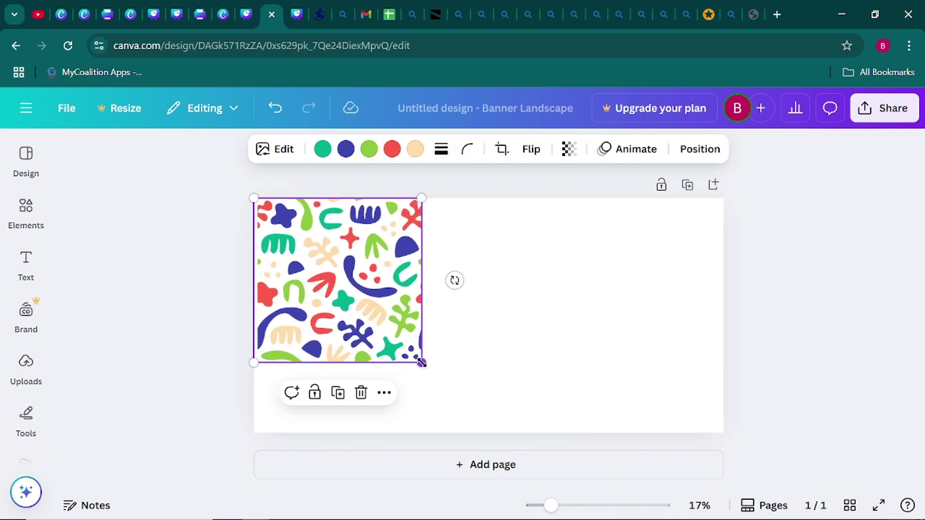
left_click_drag(421, 362, 492, 432)
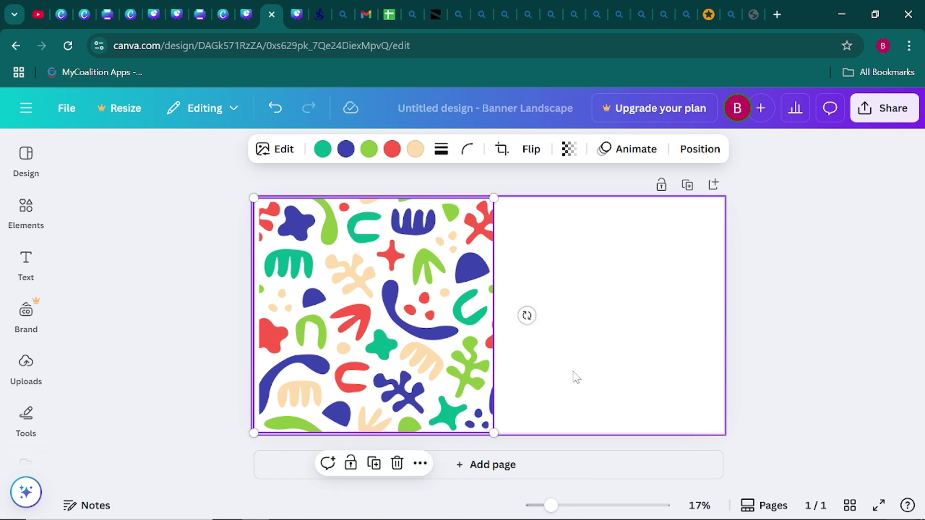
left_click(577, 377)
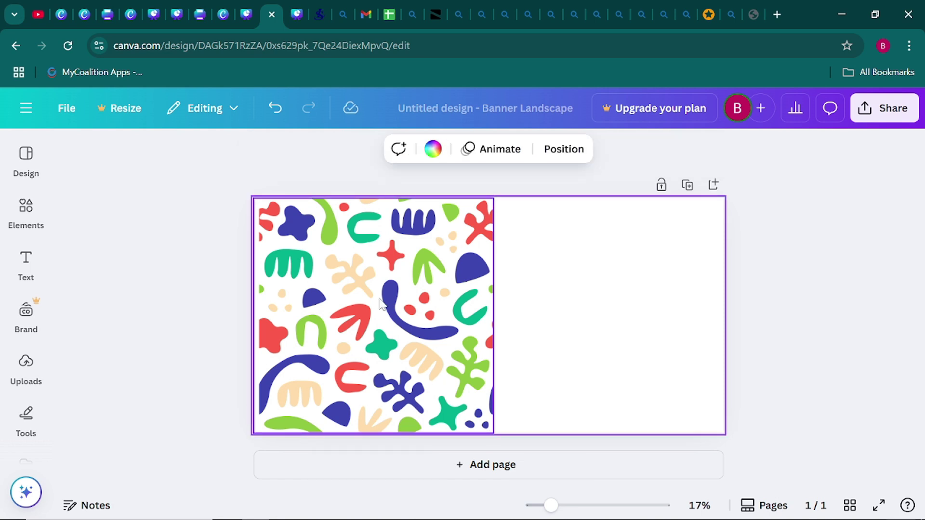
Duplicate the pattern and place the copy flush with the banner's right edge, slightly overlapping the original.
left_click(412, 321)
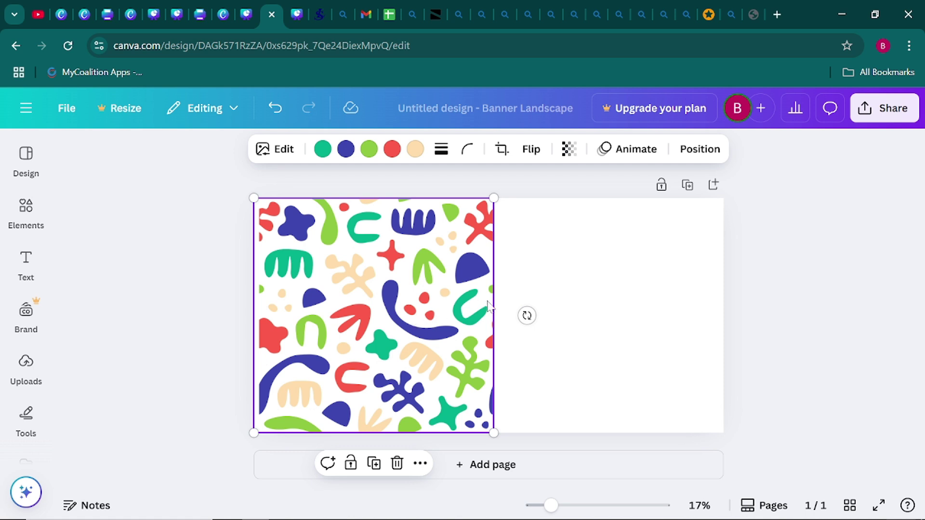
left_click(374, 464)
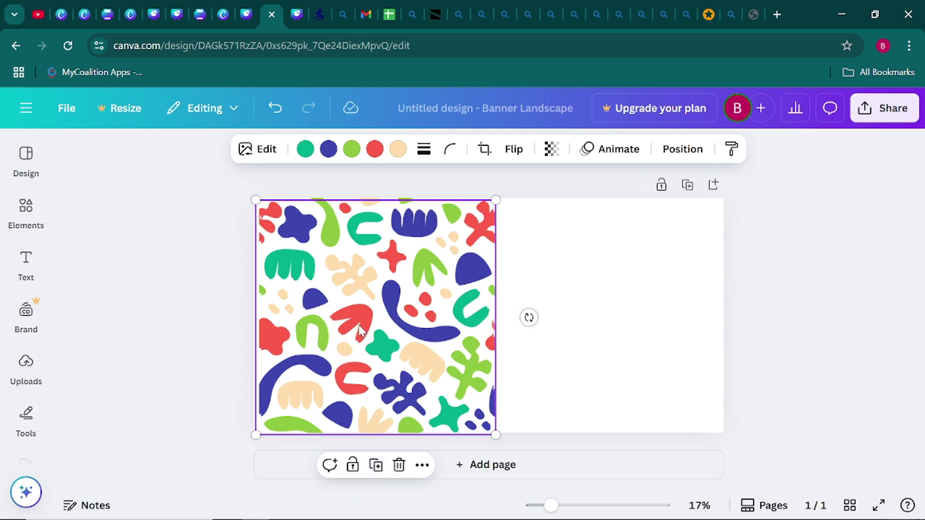
left_click_drag(328, 330, 549, 330)
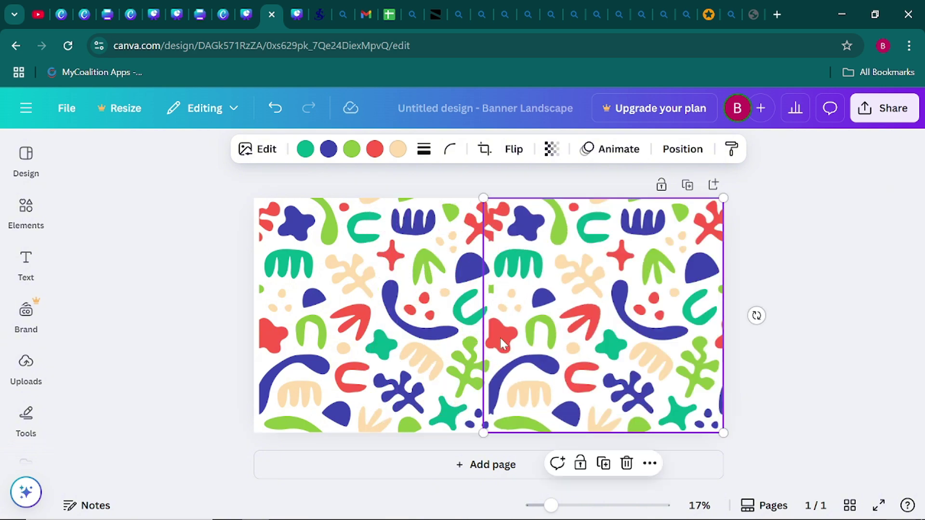
left_click(178, 303)
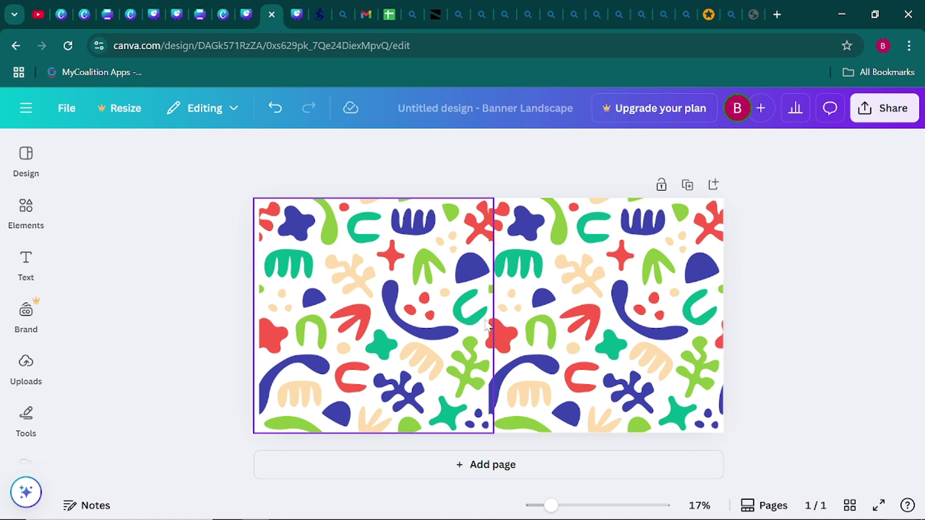
Shift the original pattern slightly left so its shapes line up with the copy at the seam.
left_click(469, 322)
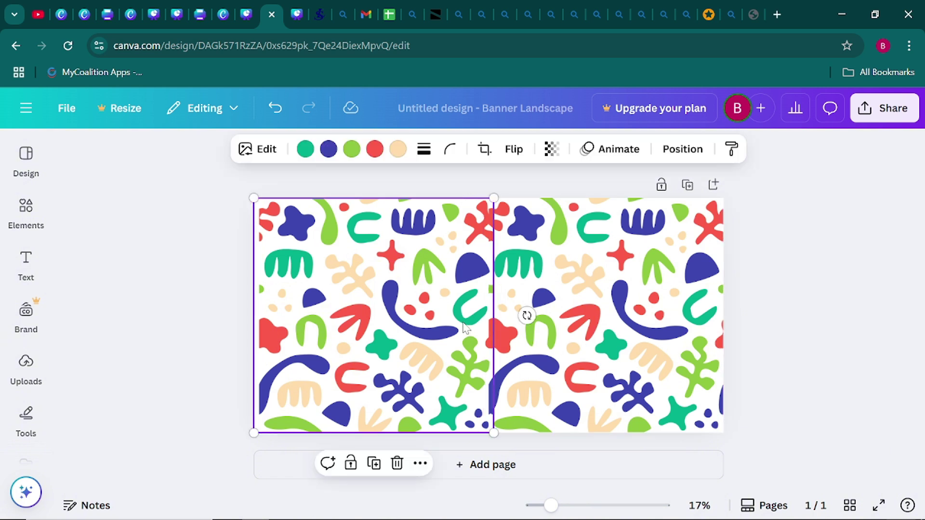
left_click_drag(469, 321, 463, 321)
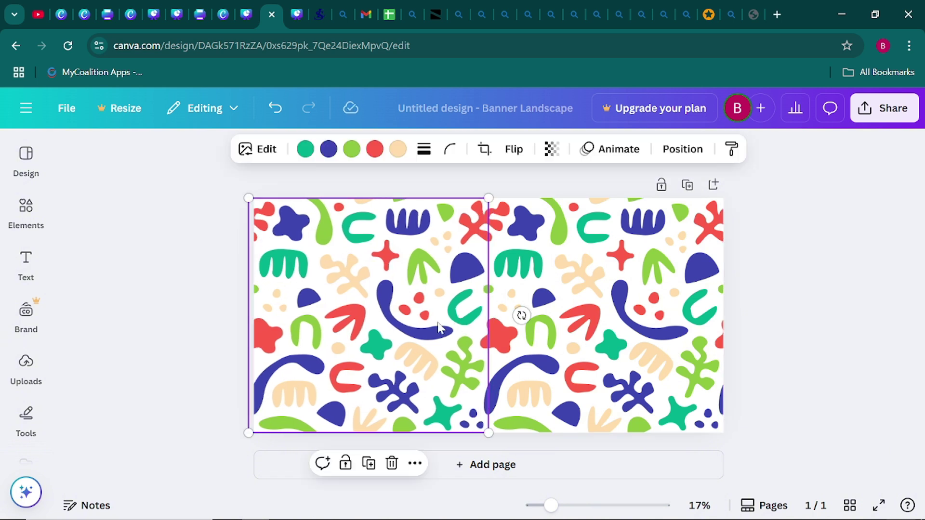
left_click(236, 278)
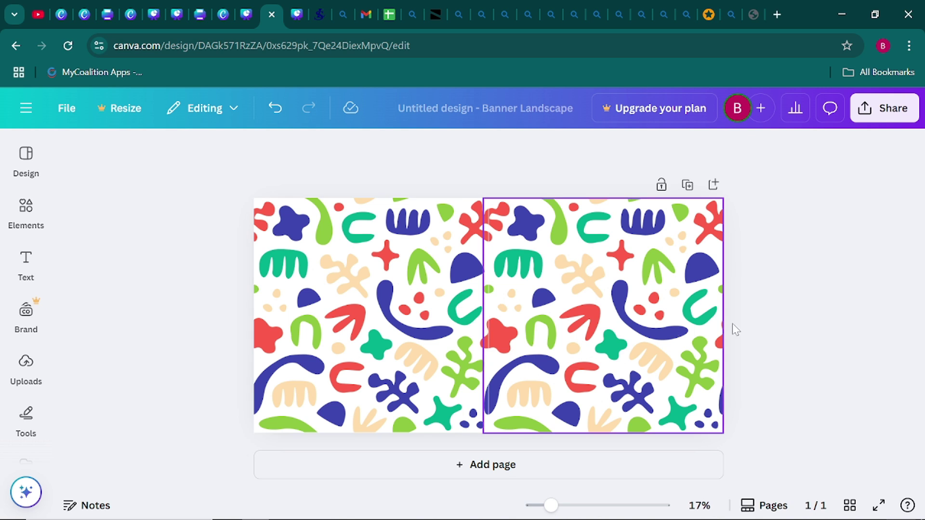
left_click(486, 201)
left_click_drag(489, 199, 488, 197)
Add a square shape at the centre of the banner, on top of the pattern.
left_click(26, 262)
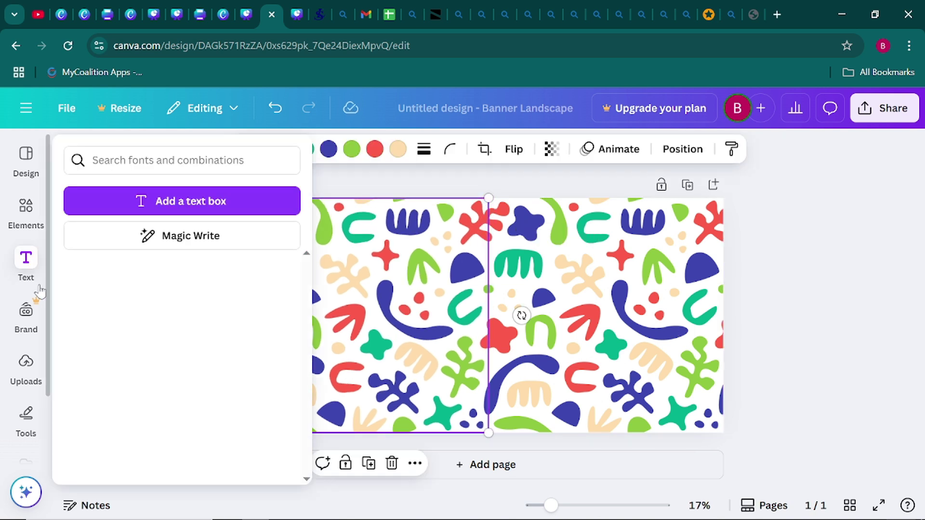
left_click(798, 344)
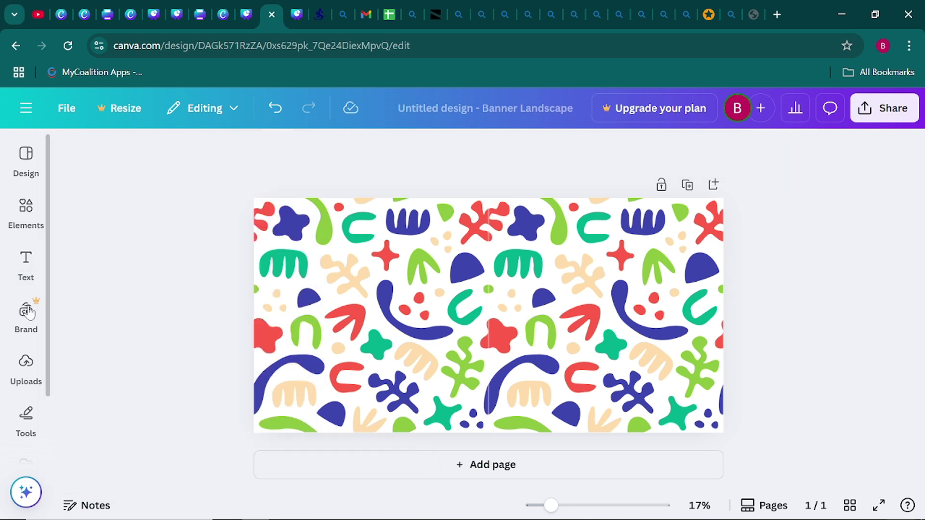
left_click(24, 419)
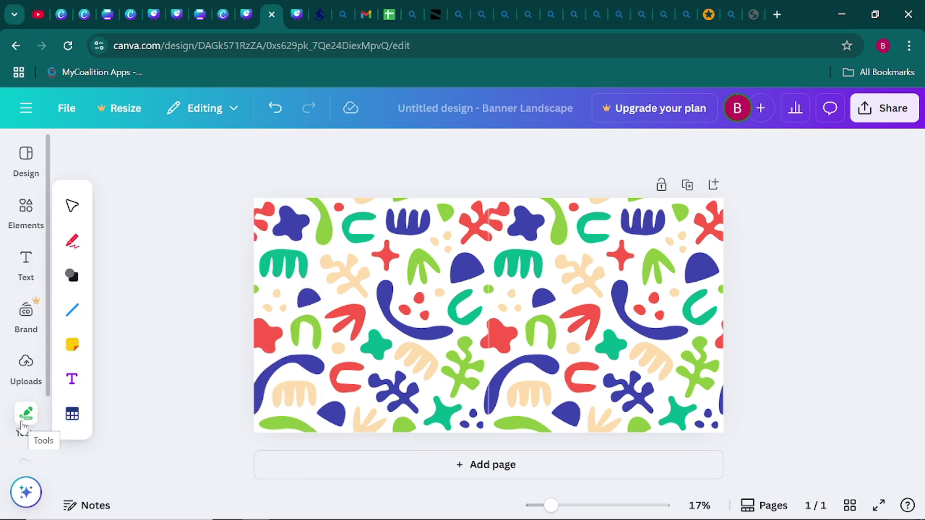
left_click(71, 277)
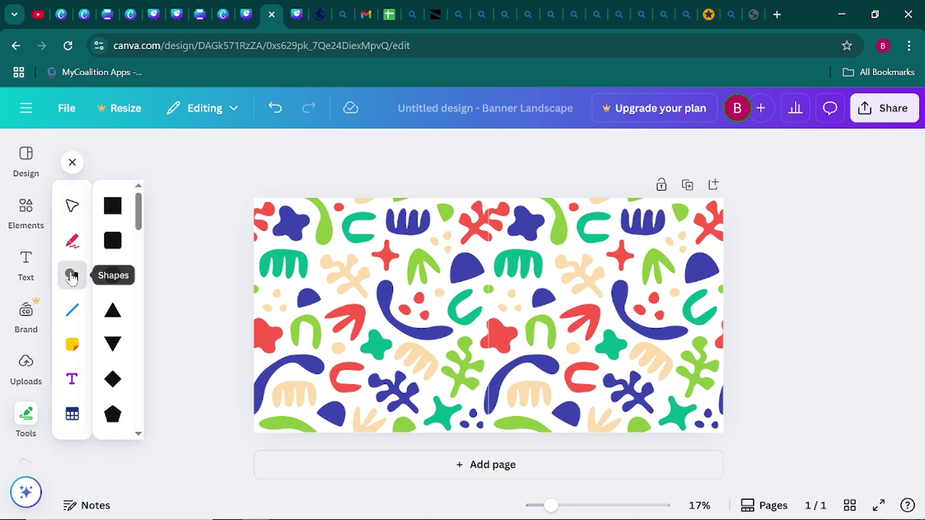
left_click(114, 208)
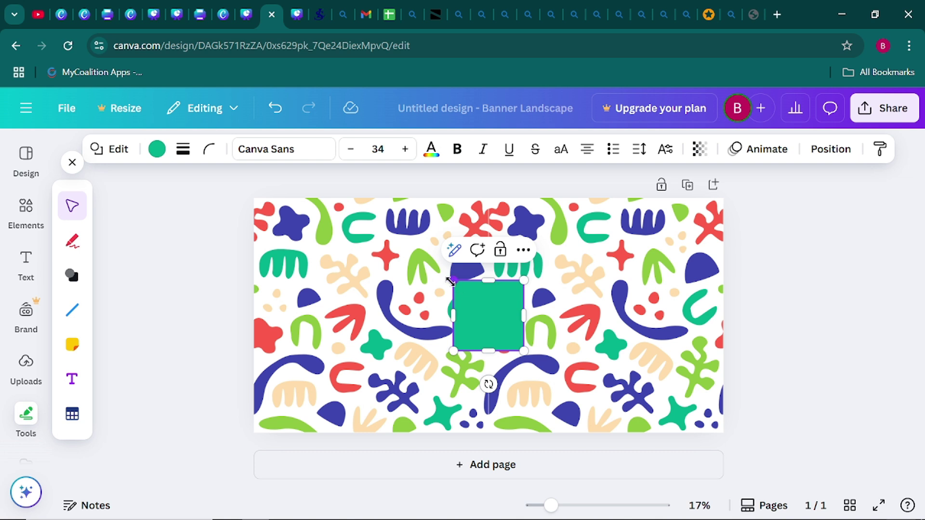
Stretch the green square into a wide rectangle and centre it, leaving a border of pattern visible on all four sides.
left_click_drag(450, 280, 248, 255)
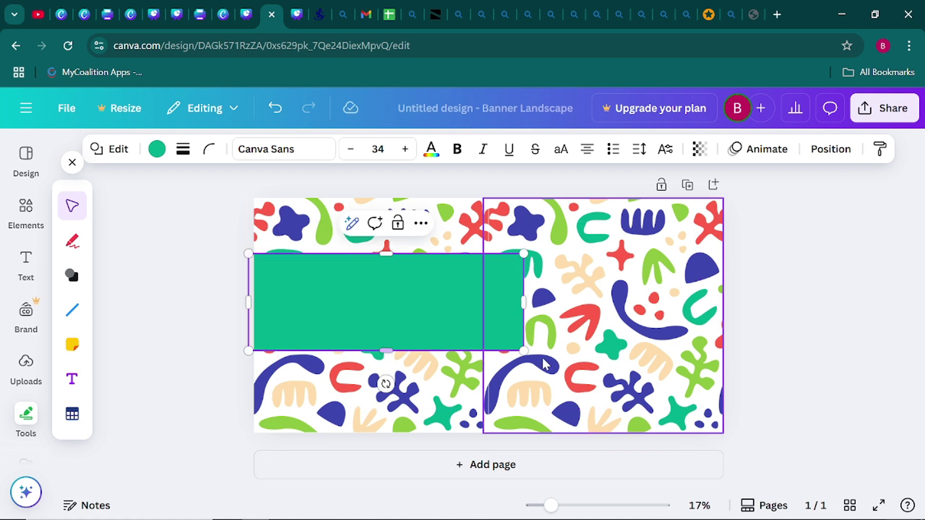
left_click_drag(524, 350, 723, 399)
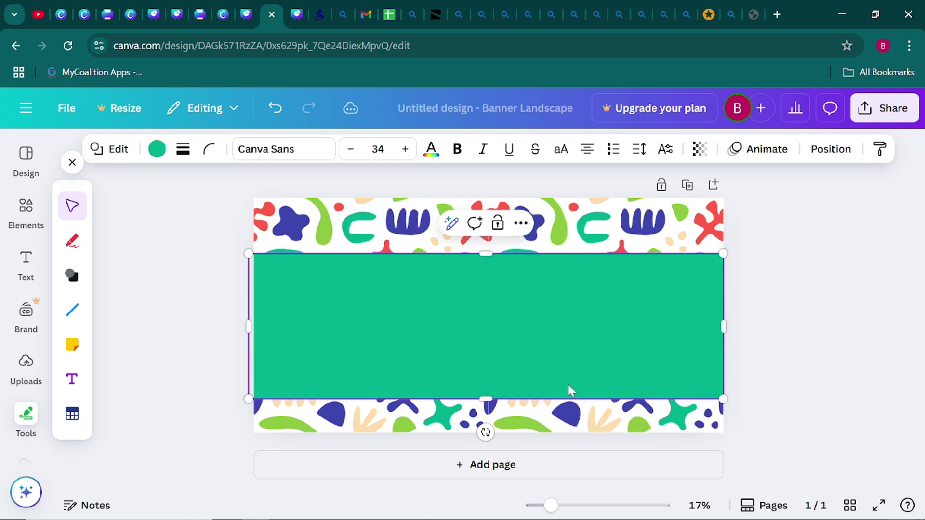
left_click_drag(558, 371, 557, 367)
mouse_move(490, 387)
left_mouse_down()
mouse_move(489, 403)
mouse_move(487, 369)
left_mouse_up()
left_click_drag(244, 313, 292, 316)
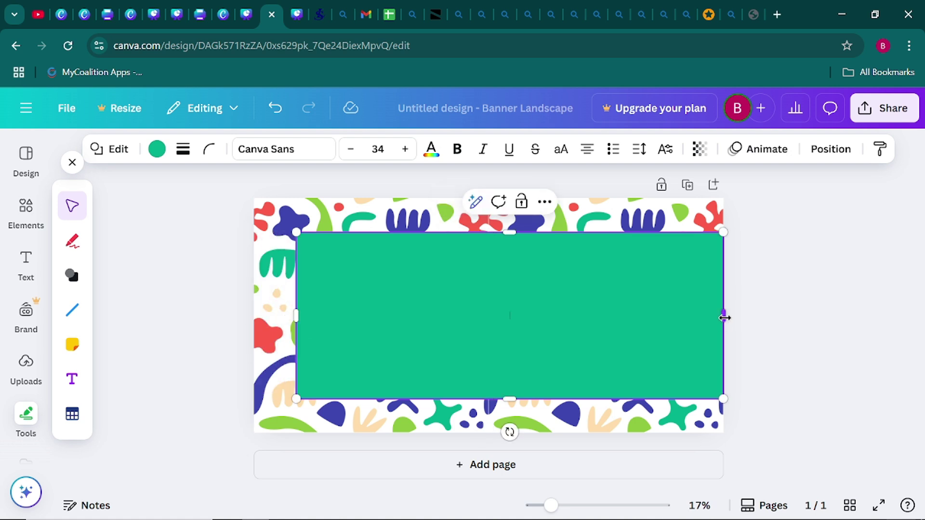
left_click_drag(724, 318, 666, 318)
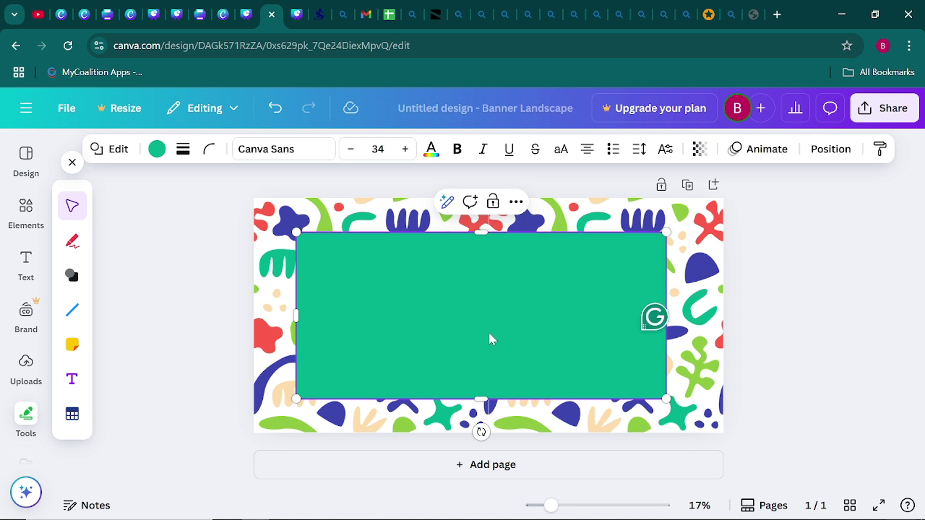
mouse_move(464, 322)
left_mouse_down()
mouse_move(489, 325)
mouse_move(461, 324)
mouse_move(475, 323)
mouse_move(475, 306)
mouse_move(476, 330)
mouse_move(472, 324)
left_mouse_up()
left_click(197, 325)
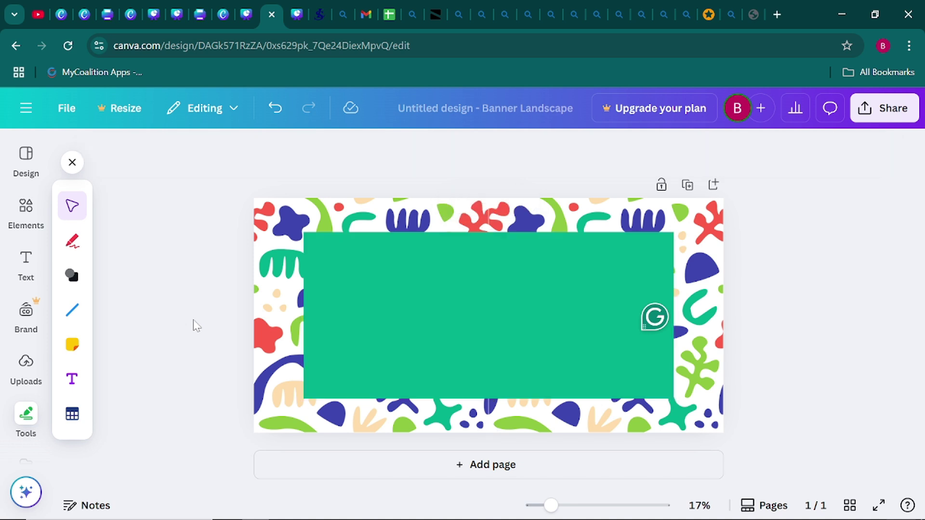
Change the central rectangle's fill colour to white (#ffffff).
left_click(466, 353)
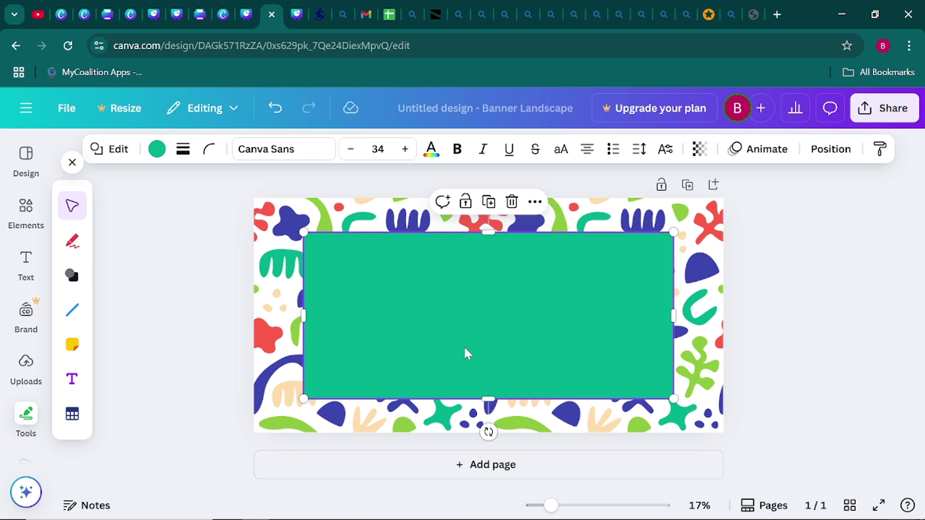
left_click(157, 150)
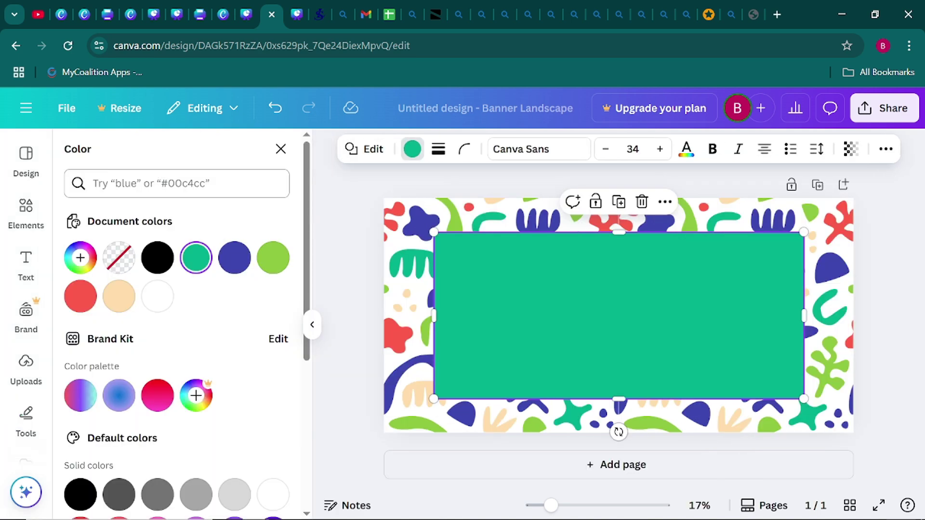
left_click(156, 296)
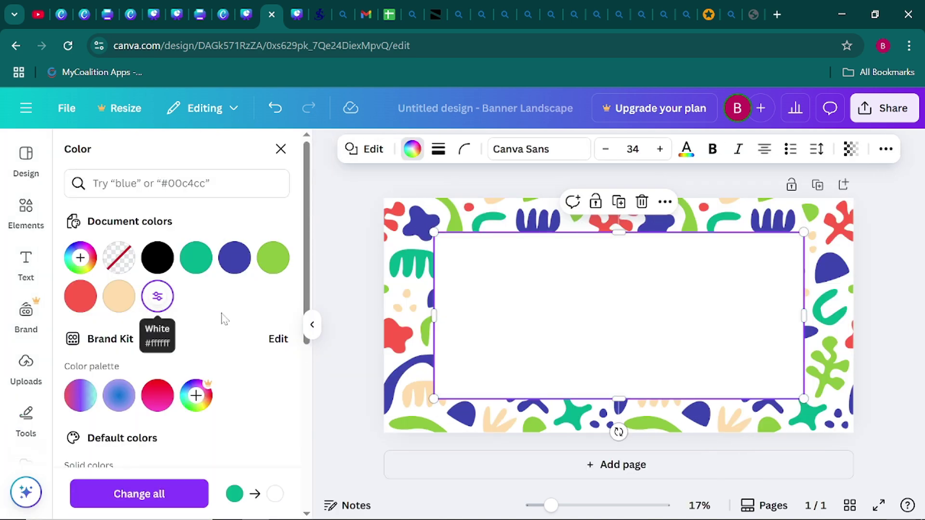
left_click(326, 296)
left_click(467, 300)
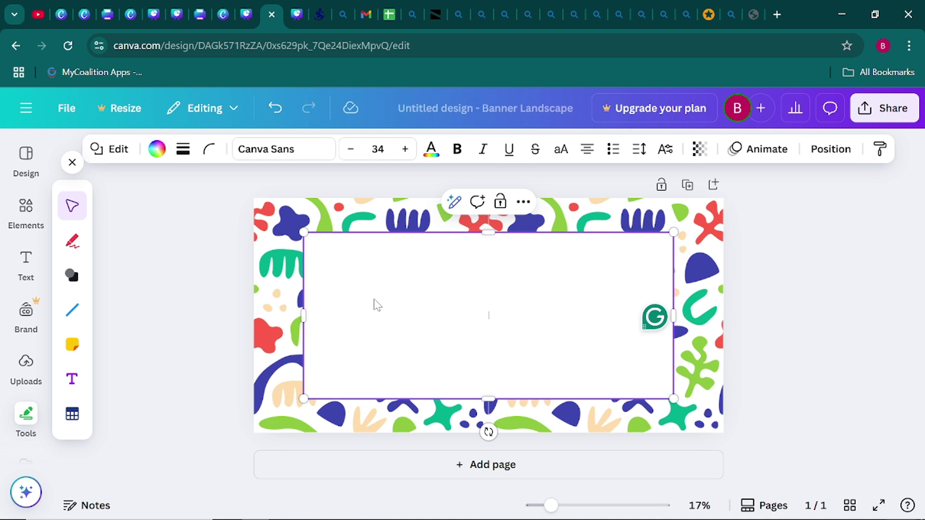
left_click(72, 162)
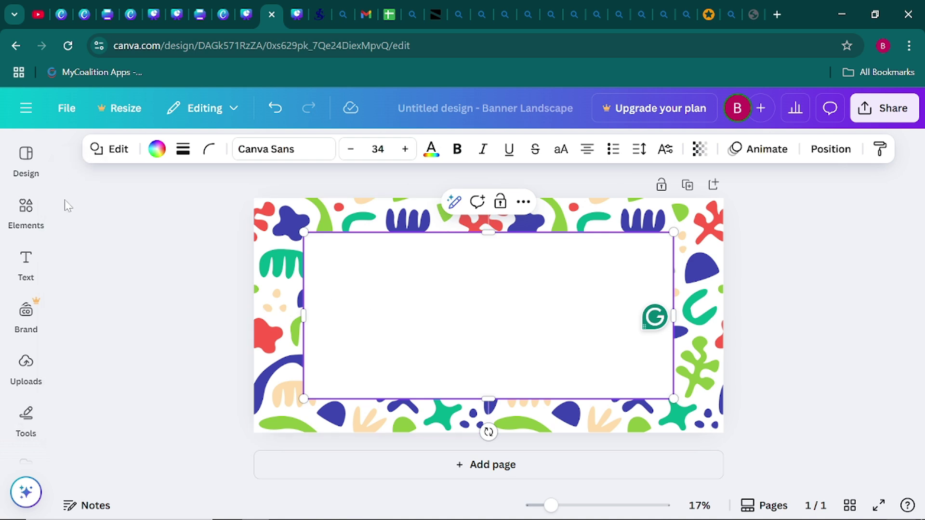
Replace the previous elements search with a search for "cartoon surprised boy".
left_click(26, 210)
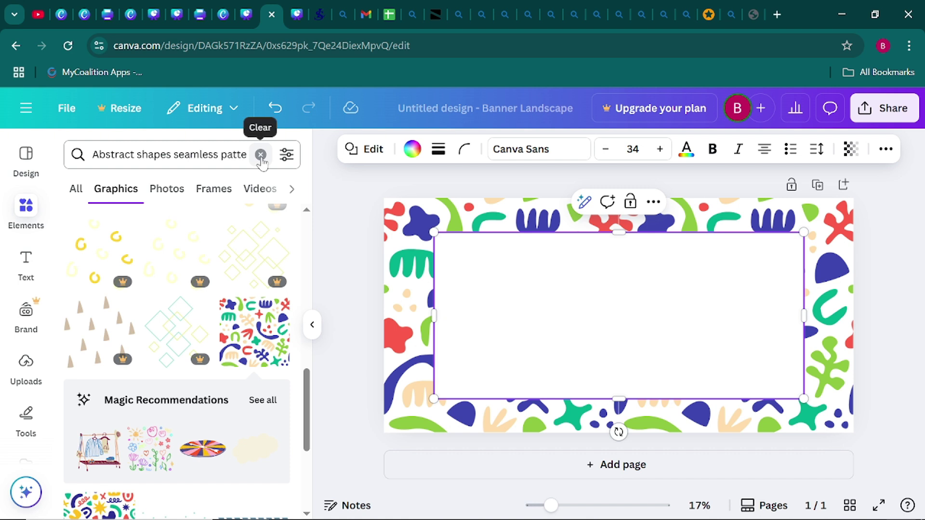
left_click(261, 155)
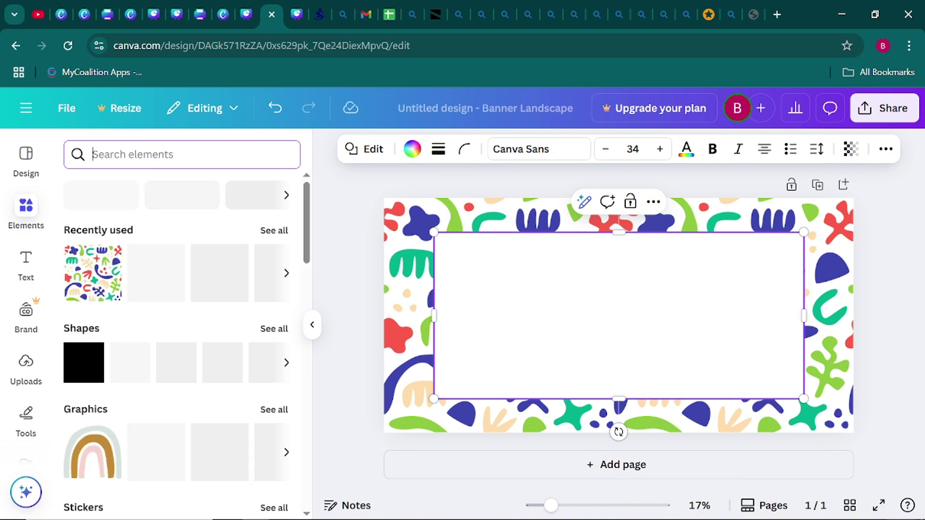
type("cart")
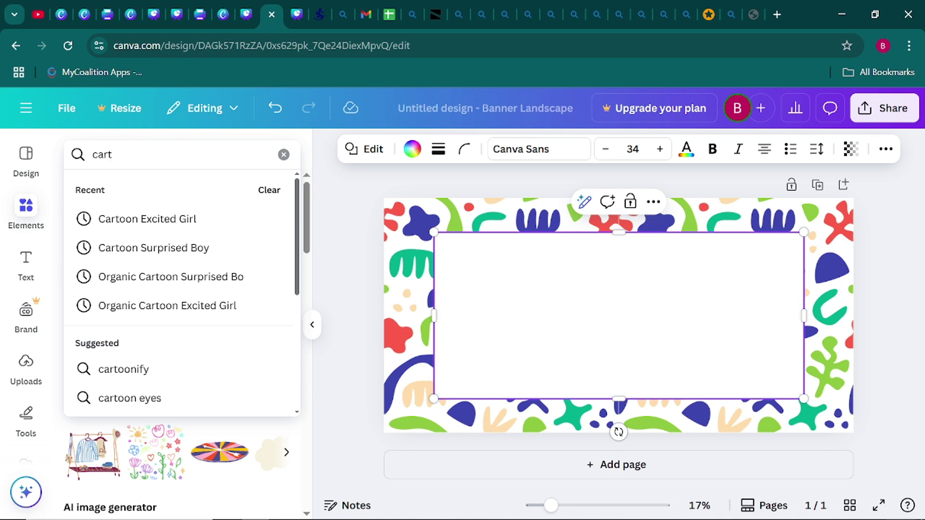
type("oon surpi")
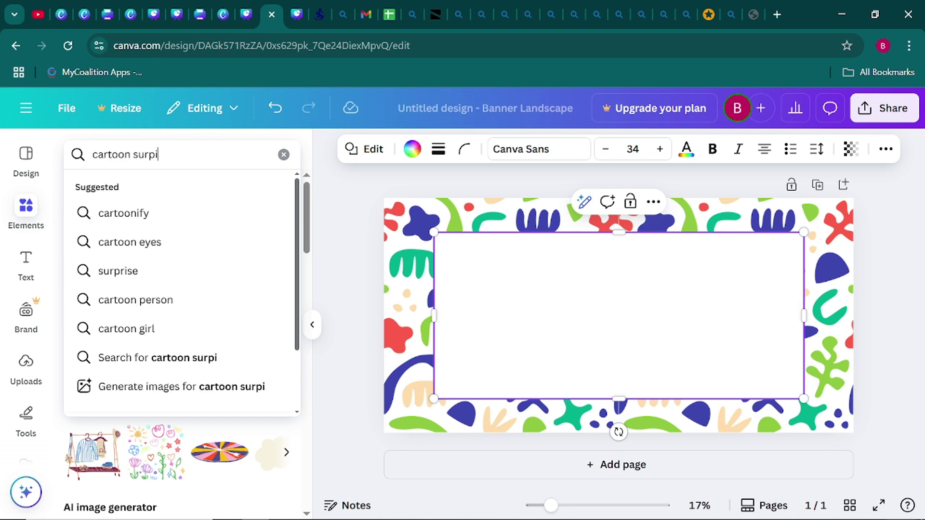
type("sed")
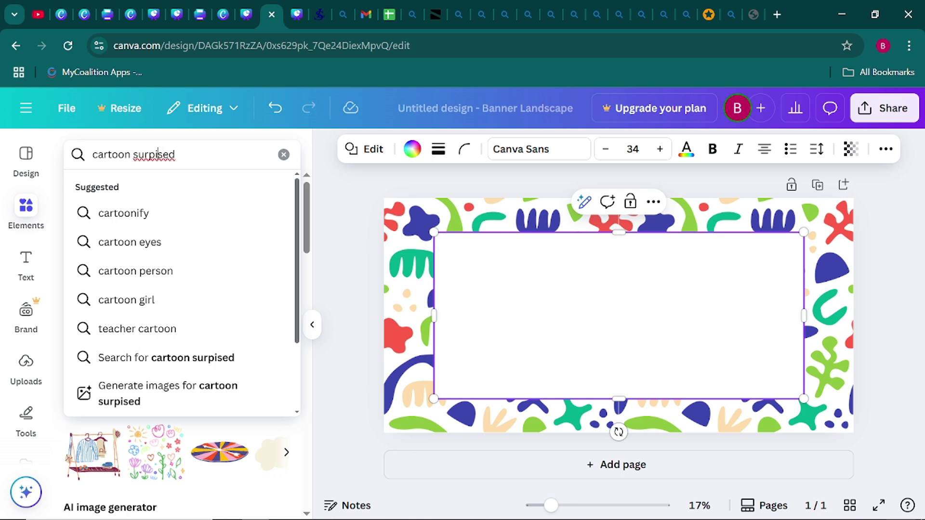
left_click(154, 154)
type("rised")
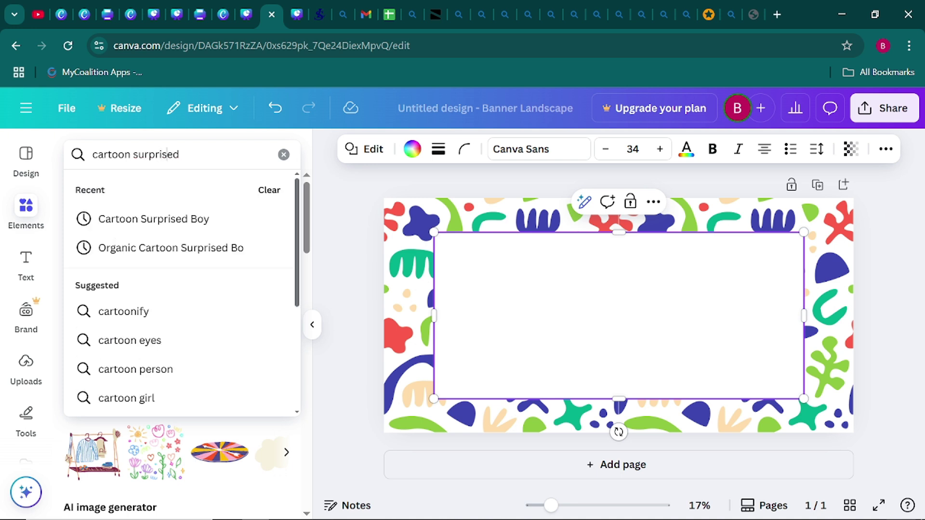
type(" boy")
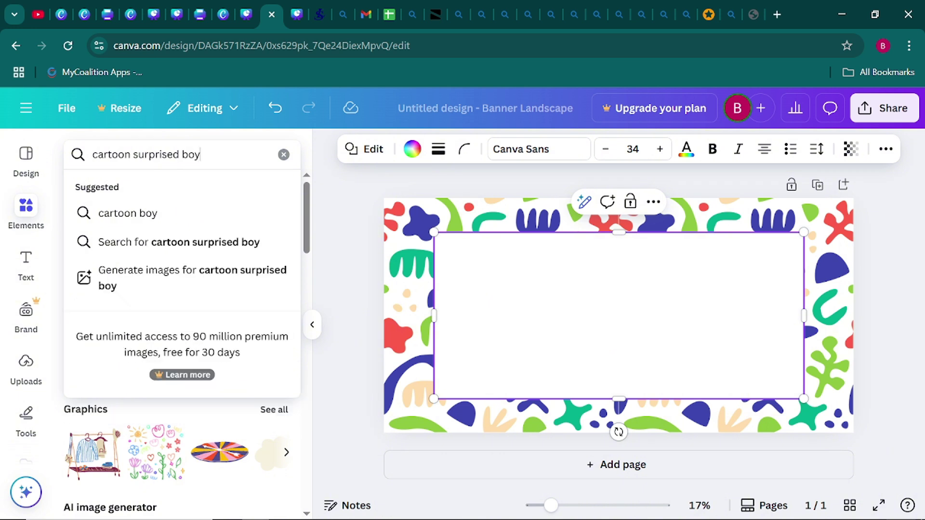
key("Return")
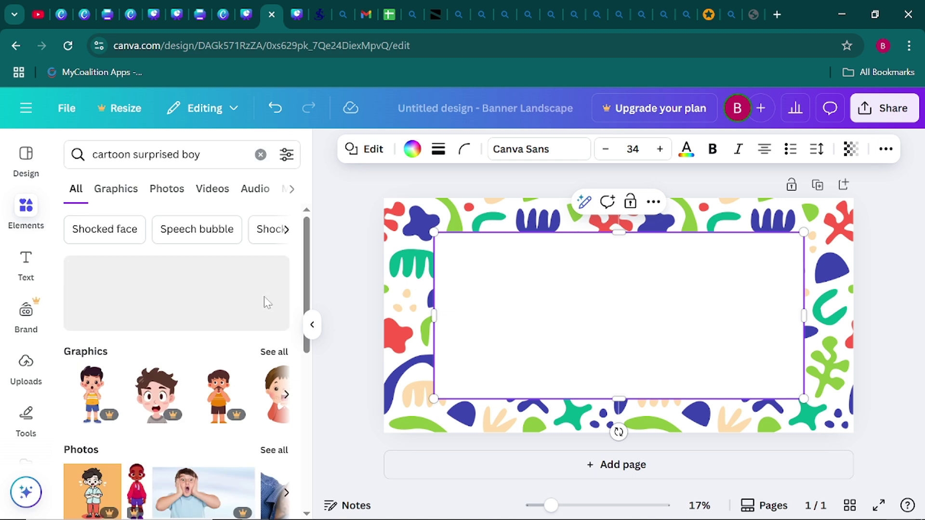
Browse all graphics results and add the blond cartoon boy with hands on his cheeks and red shorts to the banner.
left_click(274, 356)
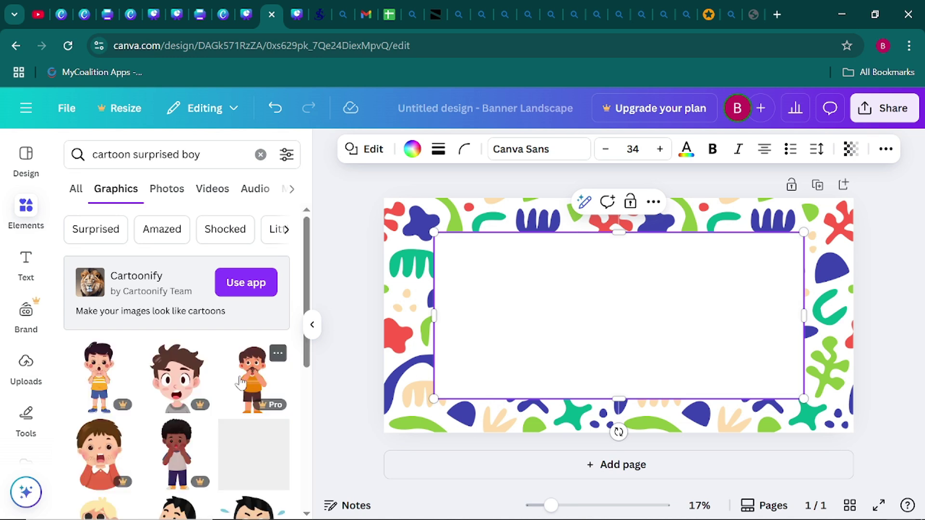
scroll(192, 393, "down", 3)
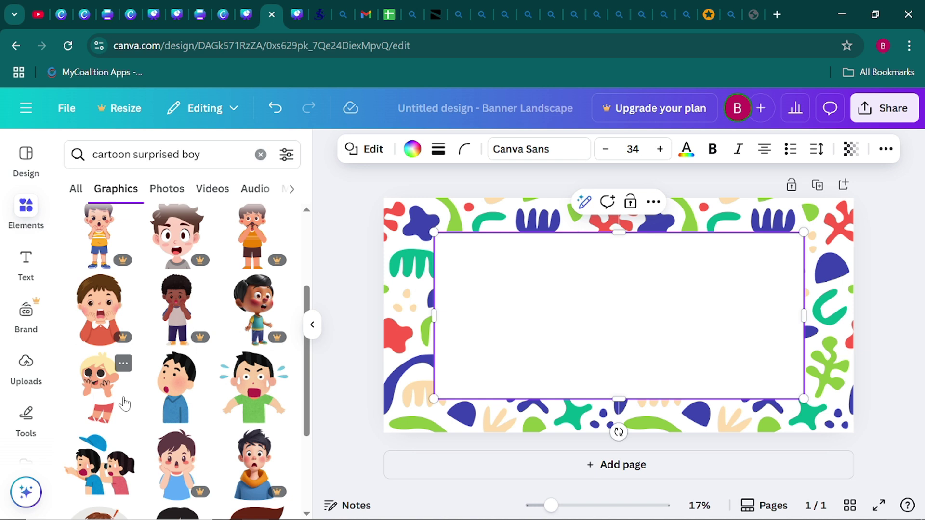
scroll(124, 404, "down", 2)
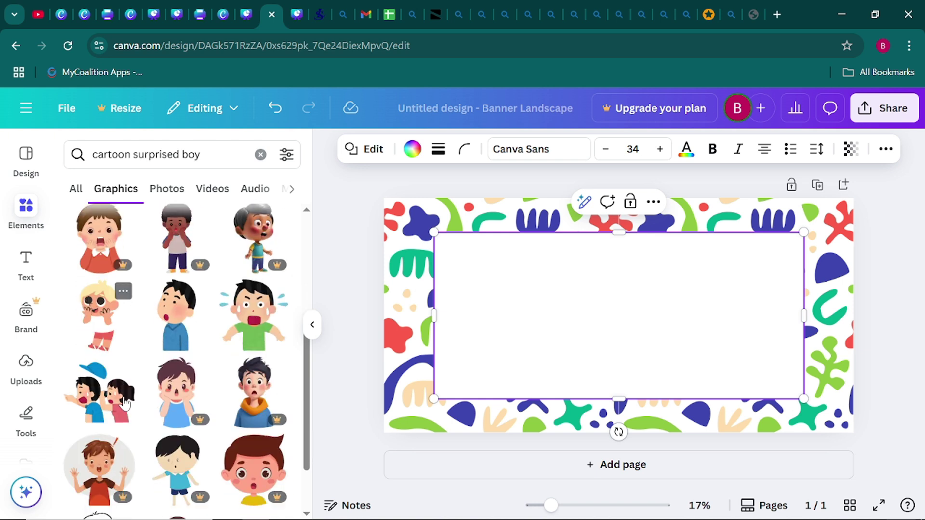
left_click(97, 316)
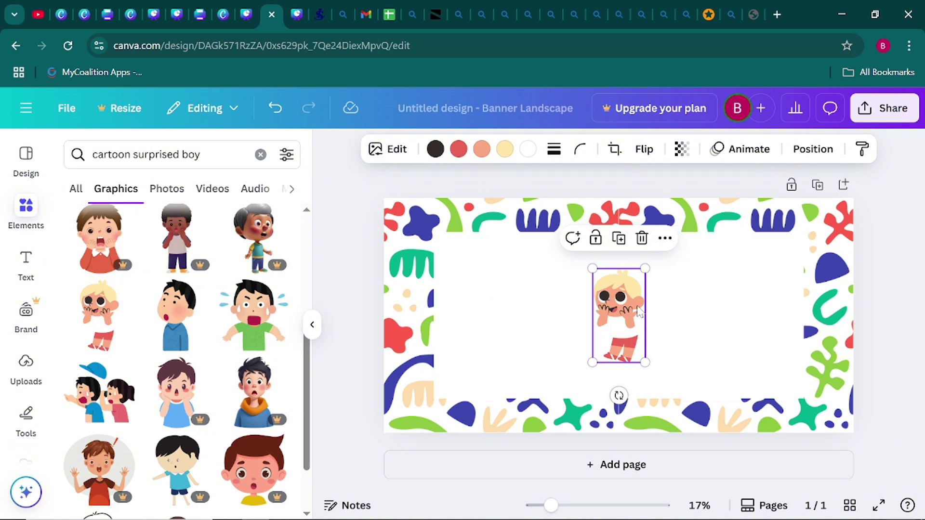
Move the blond boy to the left side of the white rectangle and enlarge him to nearly the rectangle's height.
left_click_drag(630, 313, 498, 329)
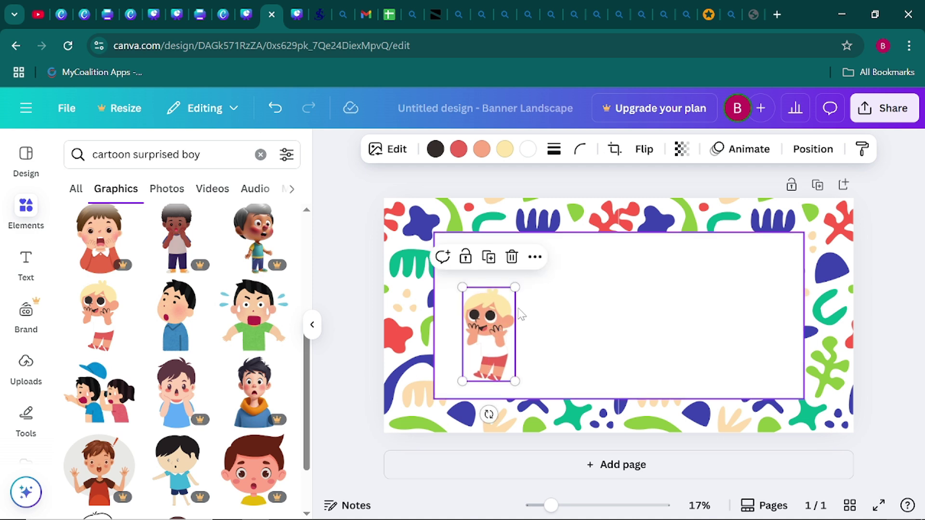
mouse_move(516, 287)
left_mouse_down()
mouse_move(555, 254)
mouse_move(502, 293)
left_mouse_up()
left_click(548, 313)
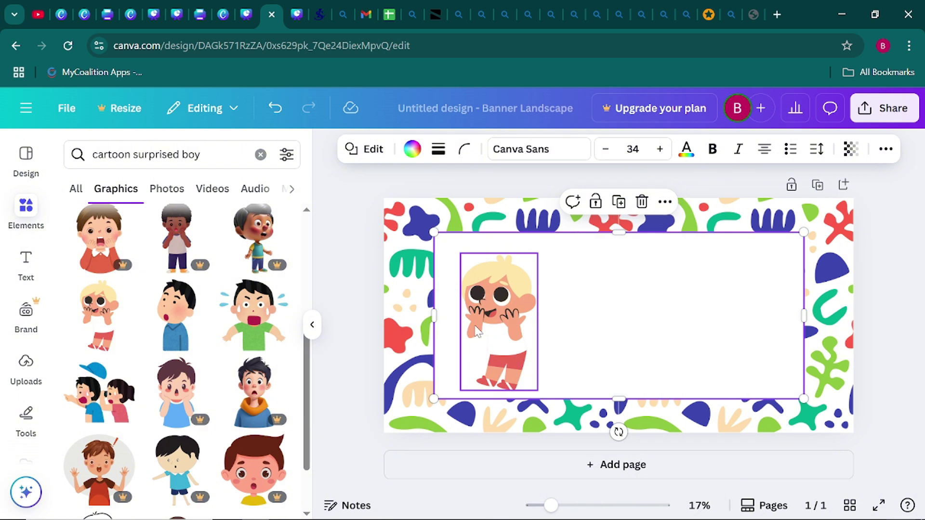
Replace the previous elements search with a search for "cartoon excited girl".
left_click(260, 155)
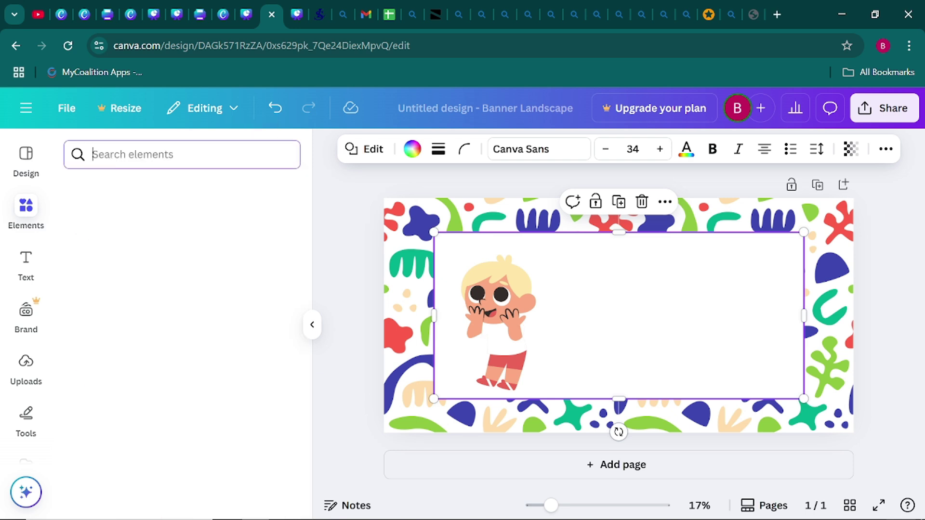
type("c")
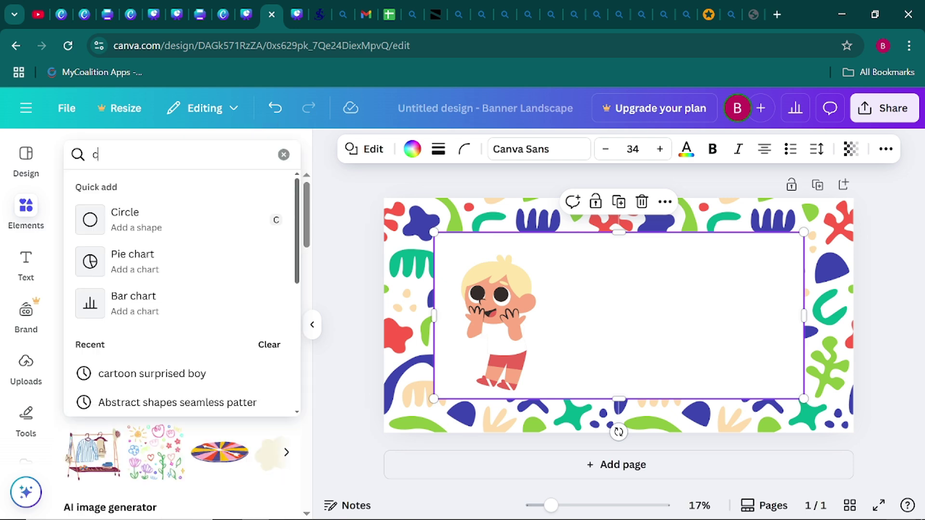
type("artoo")
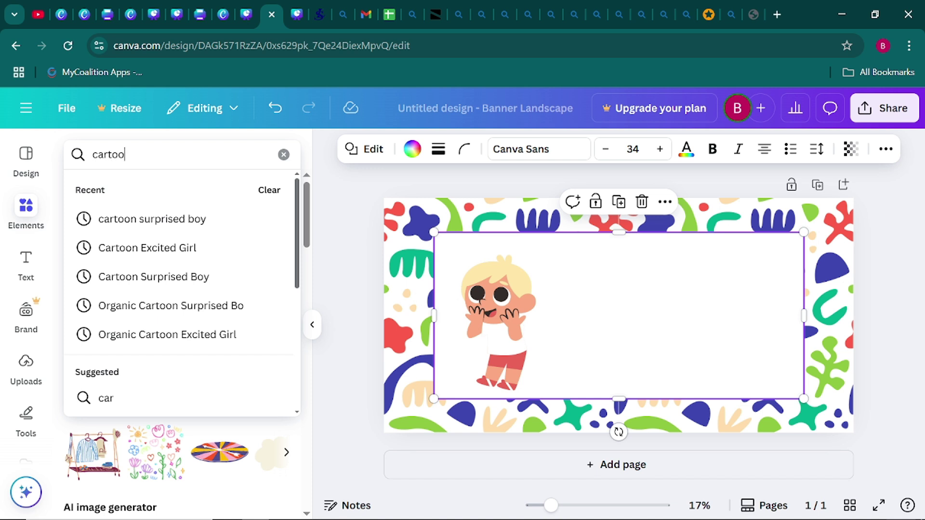
type("n ex")
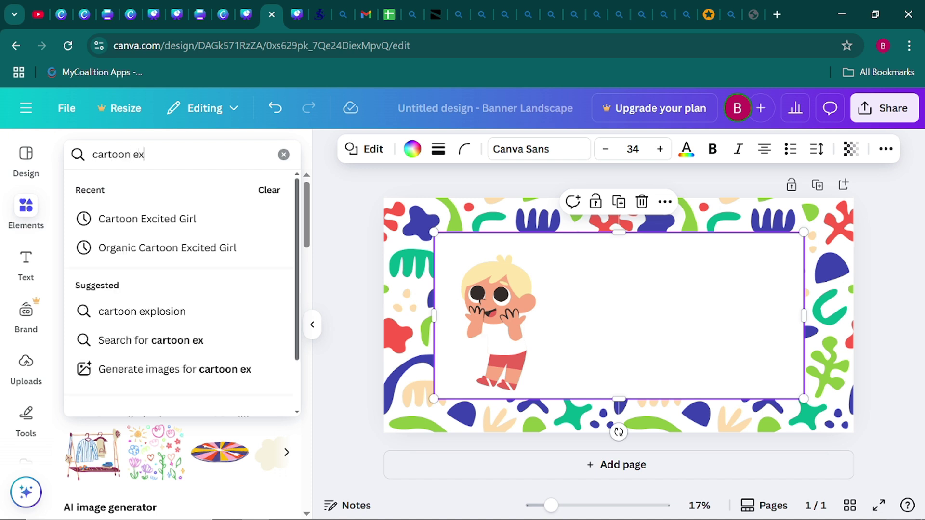
type("cite")
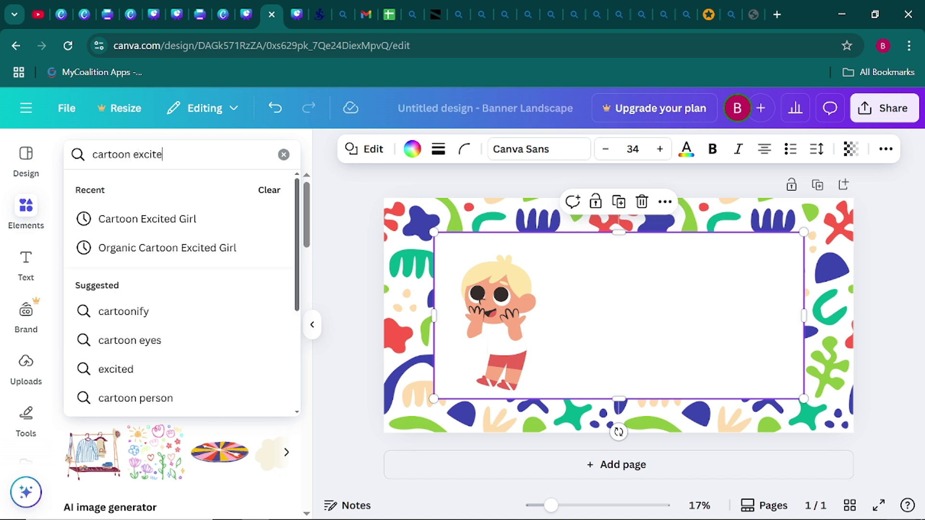
type("d g")
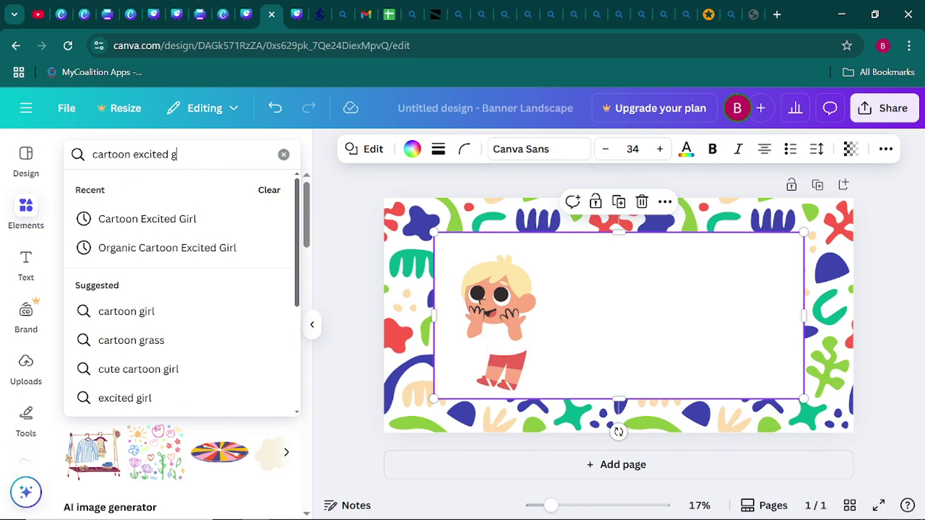
type("irl")
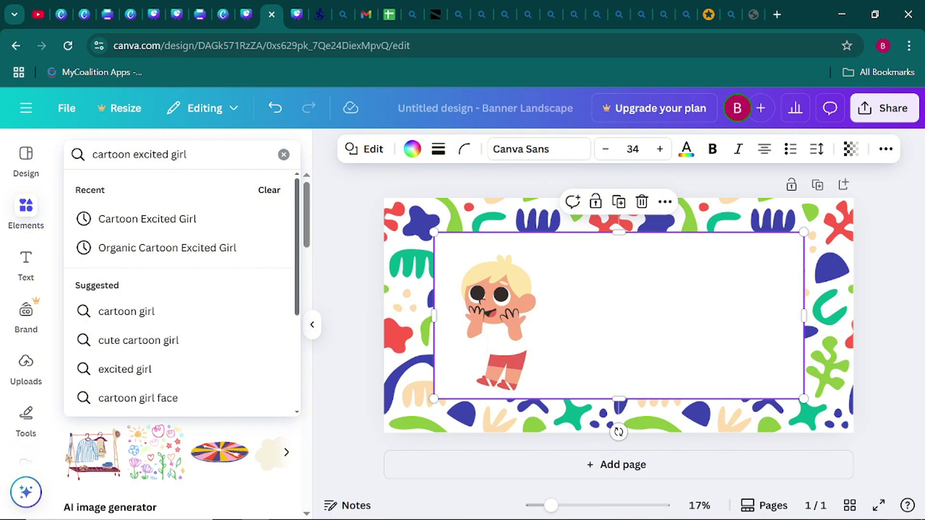
key("Return")
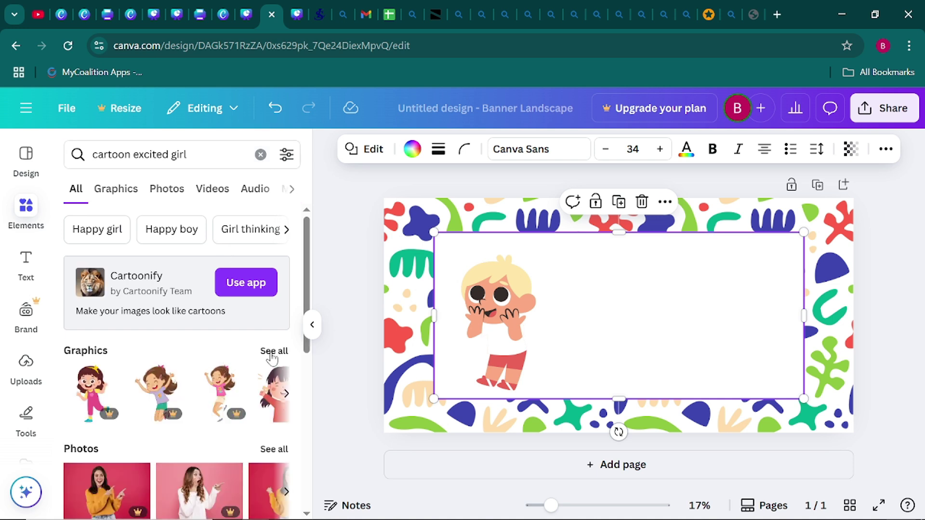
Browse all graphics results and add the jumping dark-haired cartoon girl in a red top and light blue shorts to the banner.
left_click(272, 352)
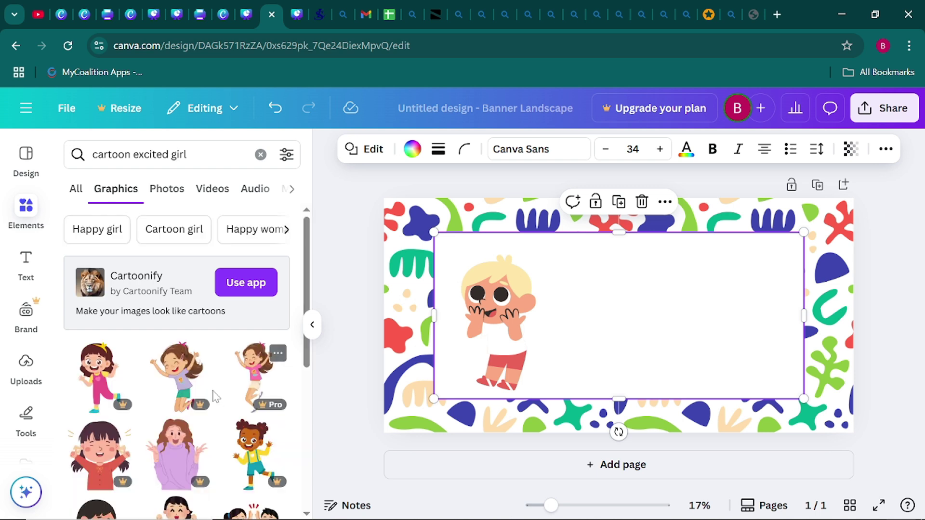
scroll(193, 398, "down", 2)
scroll(193, 398, "down", 3)
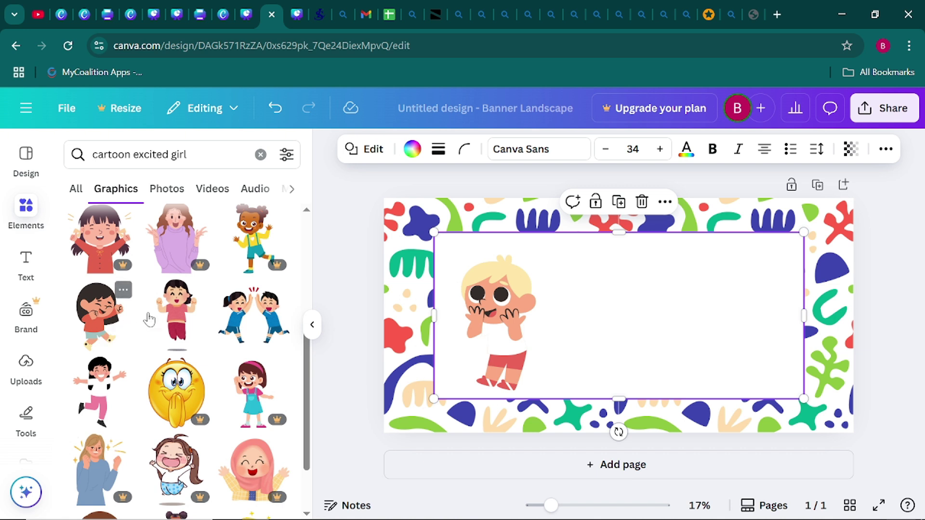
left_click(93, 330)
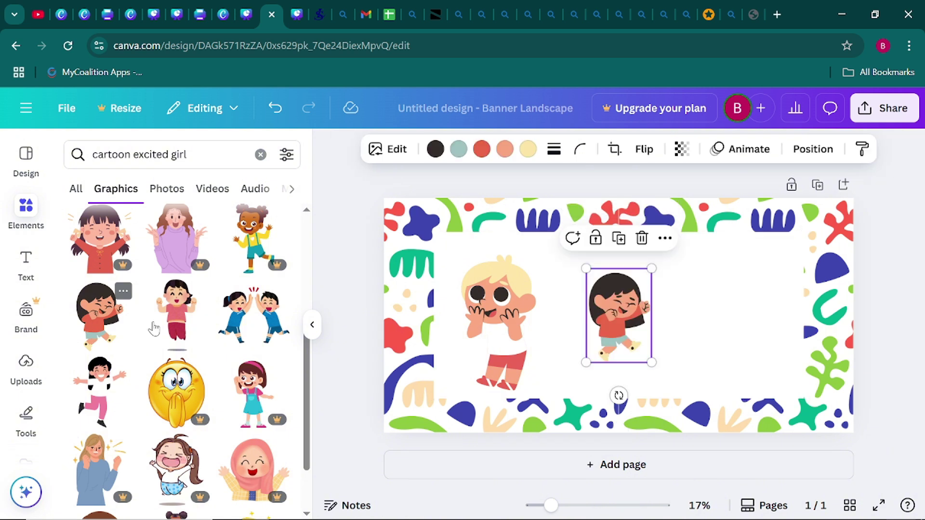
Move the dark-haired girl right beside the blond boy and enlarge her to match his height.
left_click_drag(620, 301, 587, 323)
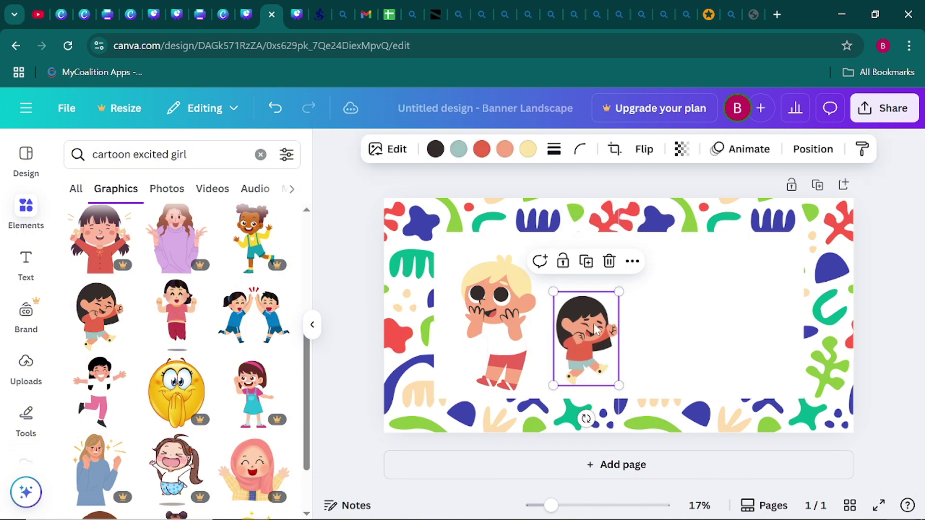
left_click_drag(620, 290, 591, 313)
left_click(671, 332)
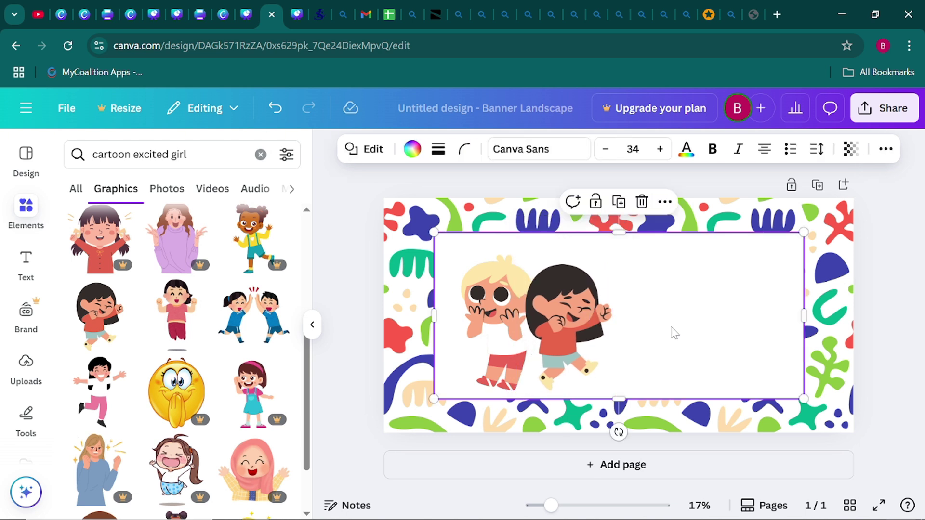
left_click(588, 319)
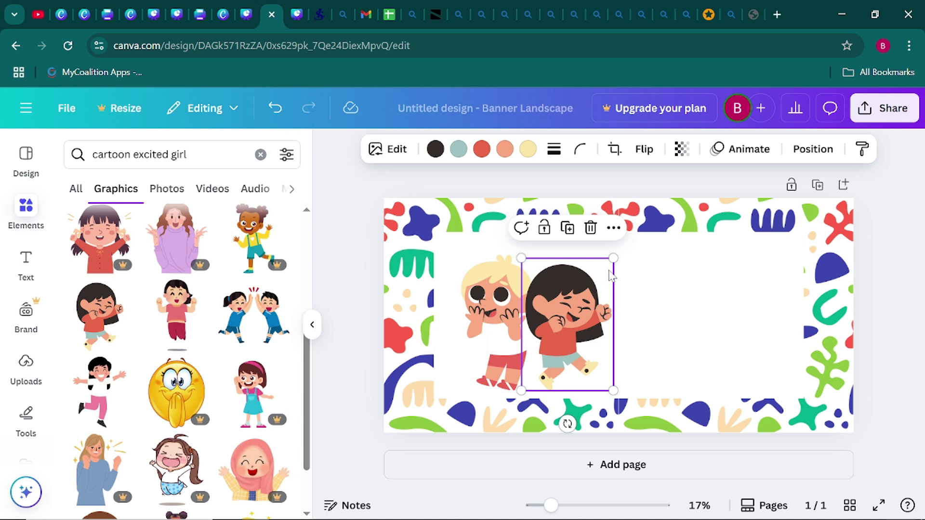
left_click_drag(613, 258, 616, 252)
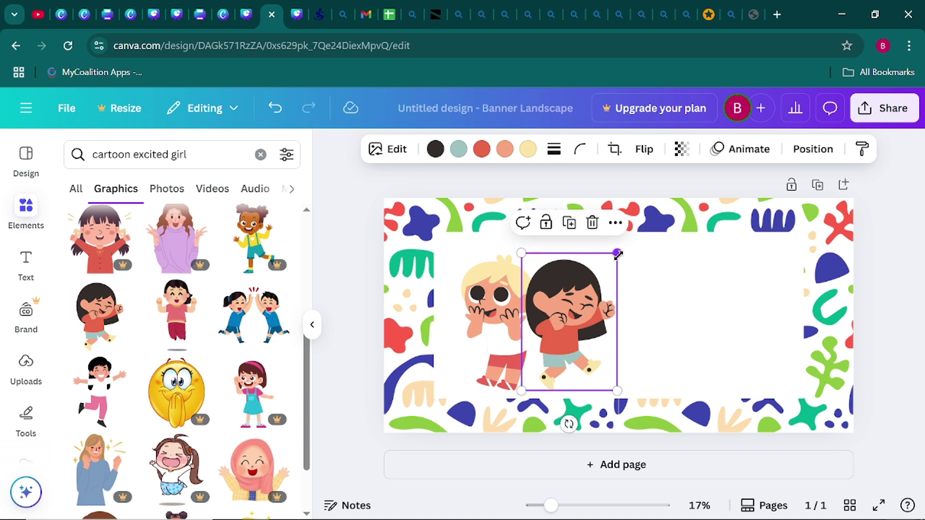
left_click(643, 381)
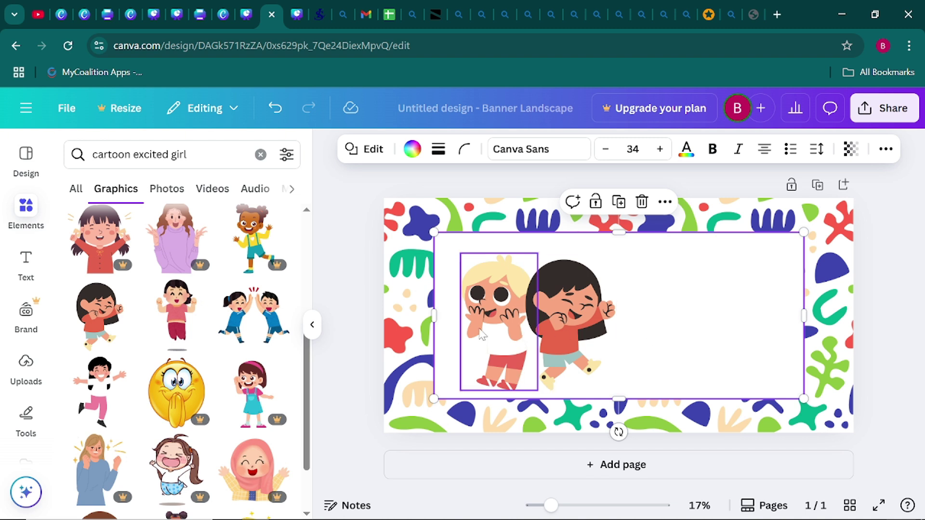
left_click(316, 327)
left_click(200, 338)
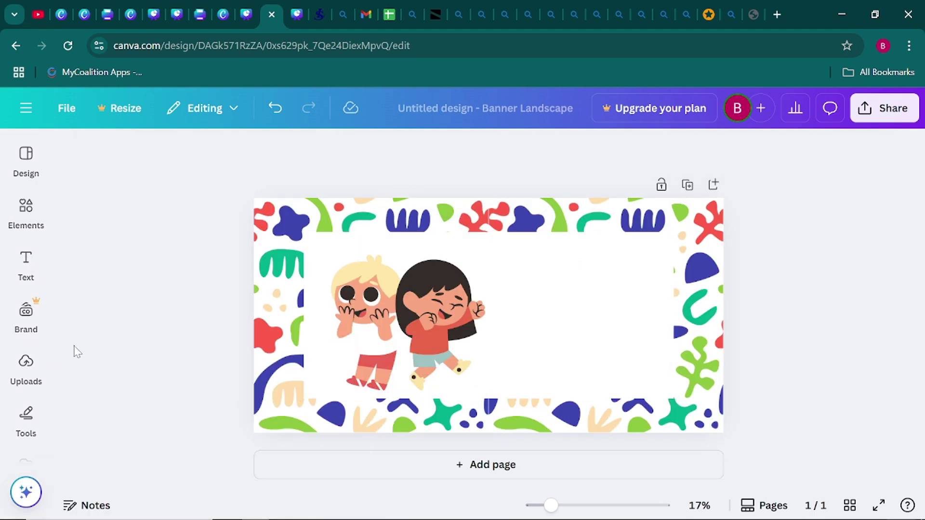
Add a text box to the banner reading "Kids".
mouse_move(32, 284)
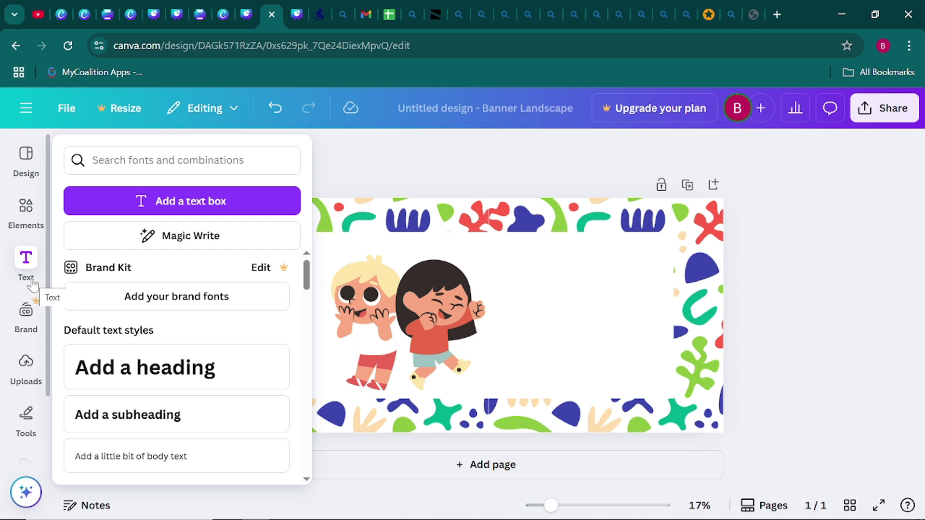
left_click(33, 286)
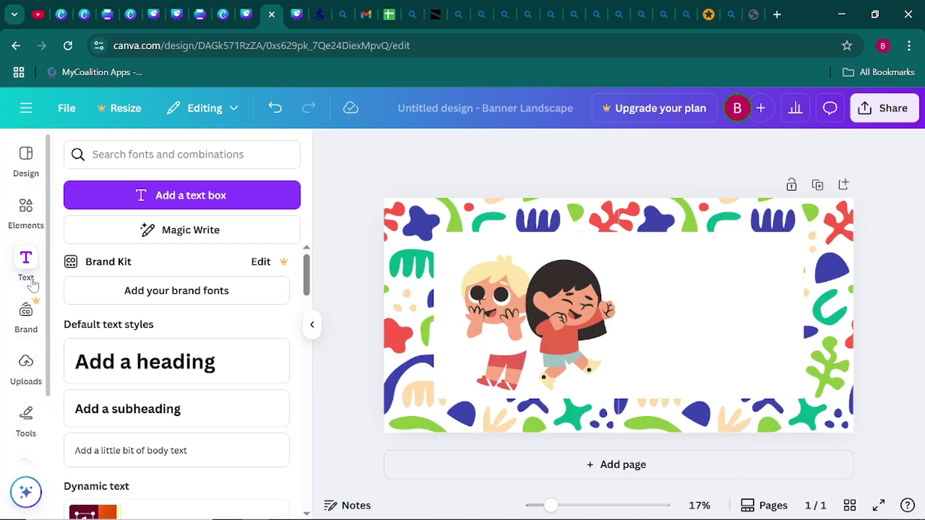
left_click(153, 197)
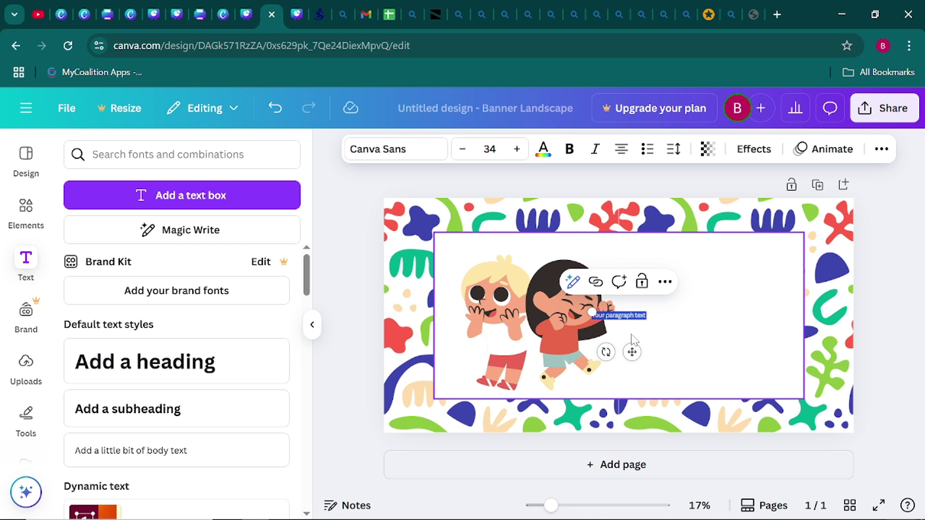
type("aaa")
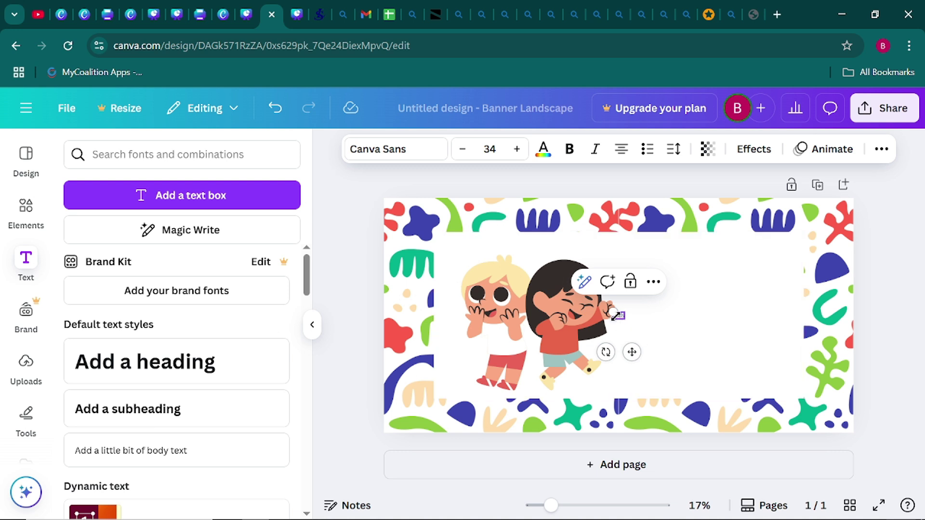
left_click(651, 326)
Set the font size of the "Kids" text to 280.
left_click(621, 318)
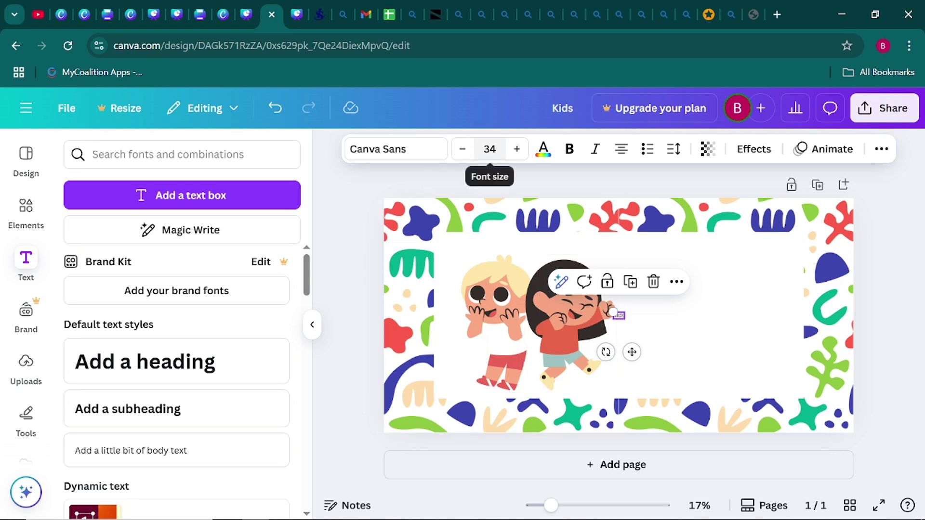
left_click(489, 148)
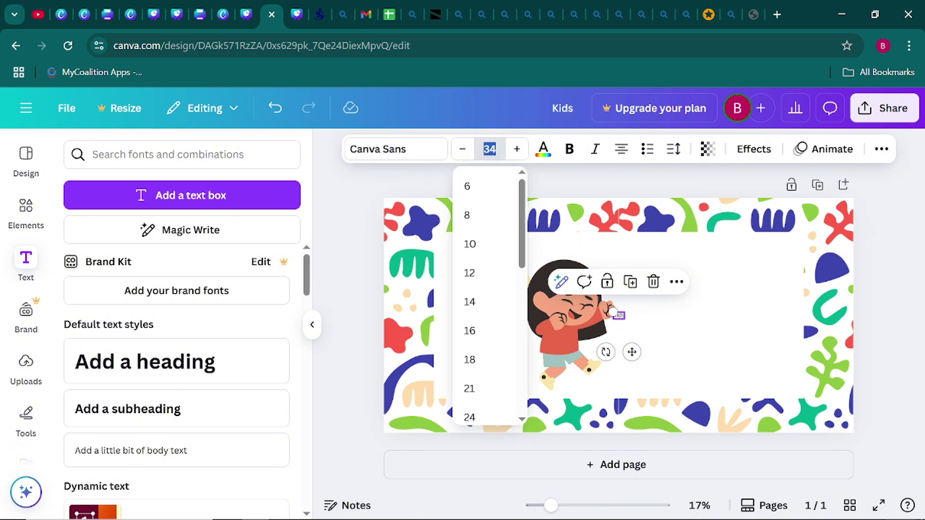
type("280")
key("Return")
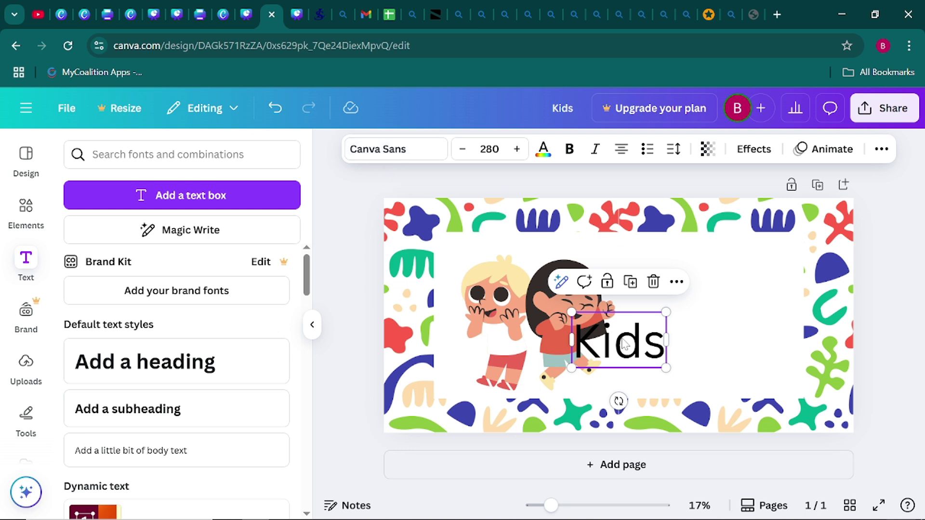
Search the fonts for "wedges" and apply the Wedges font to the "Kids" text.
left_click(399, 150)
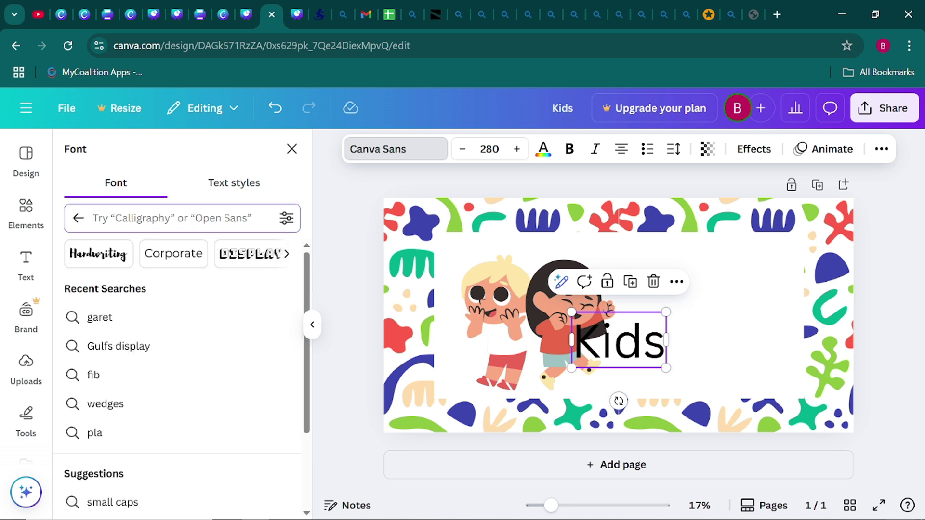
type("wed")
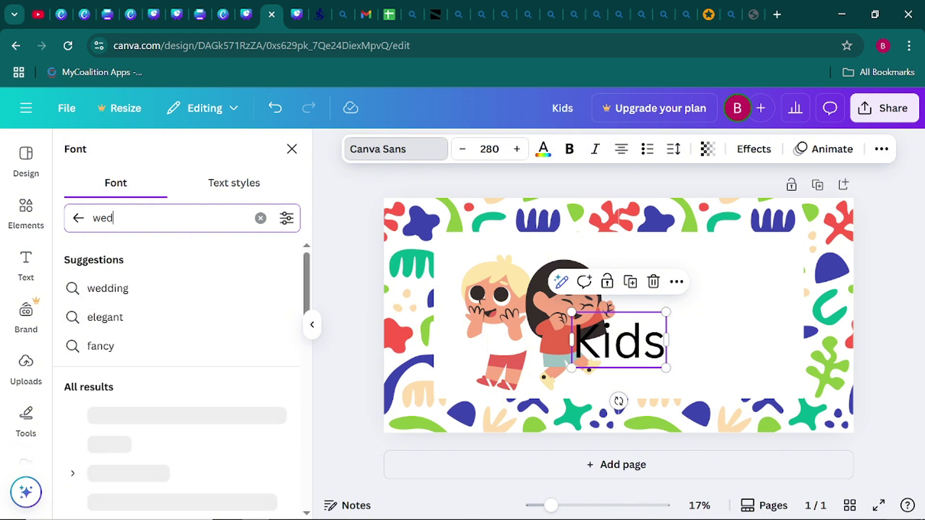
type("ges")
key("Return")
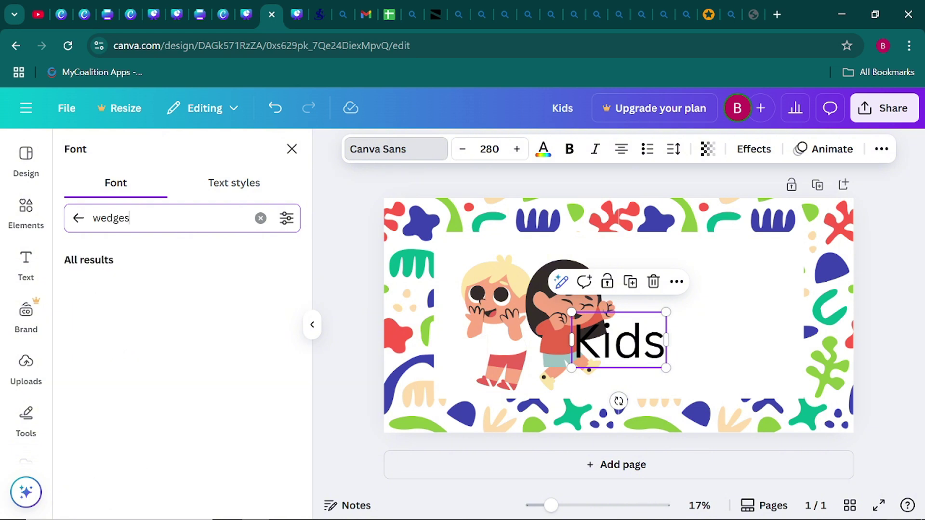
left_click(215, 289)
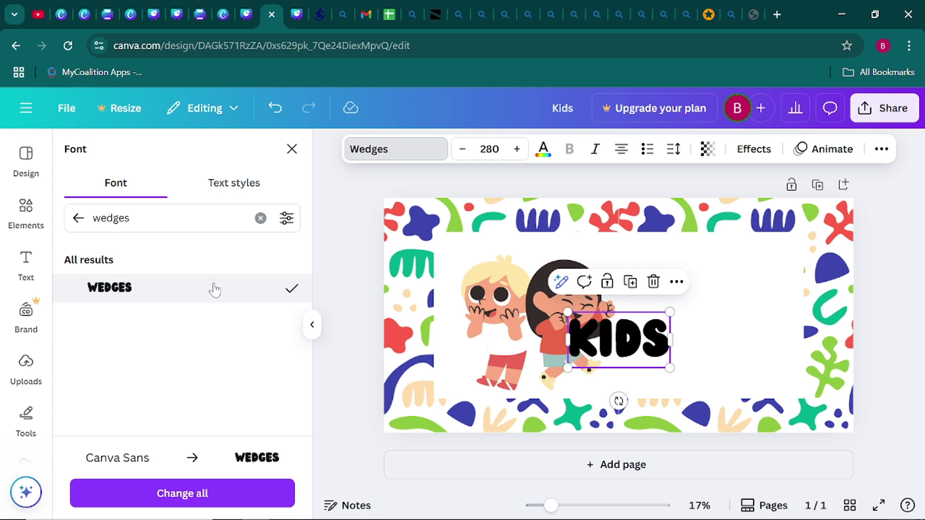
Move the "Kids" text to the upper part of the white rectangle, just right of the girl.
left_click_drag(617, 354, 675, 290)
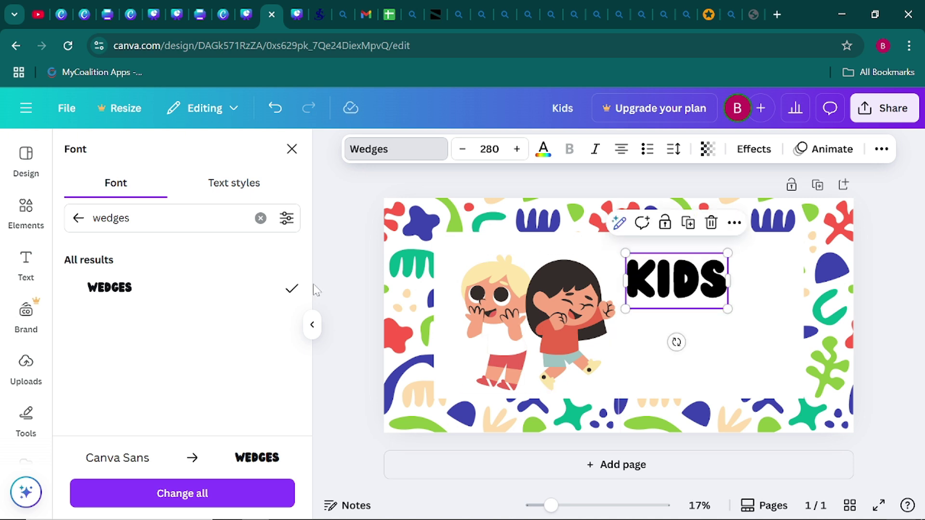
left_click(313, 326)
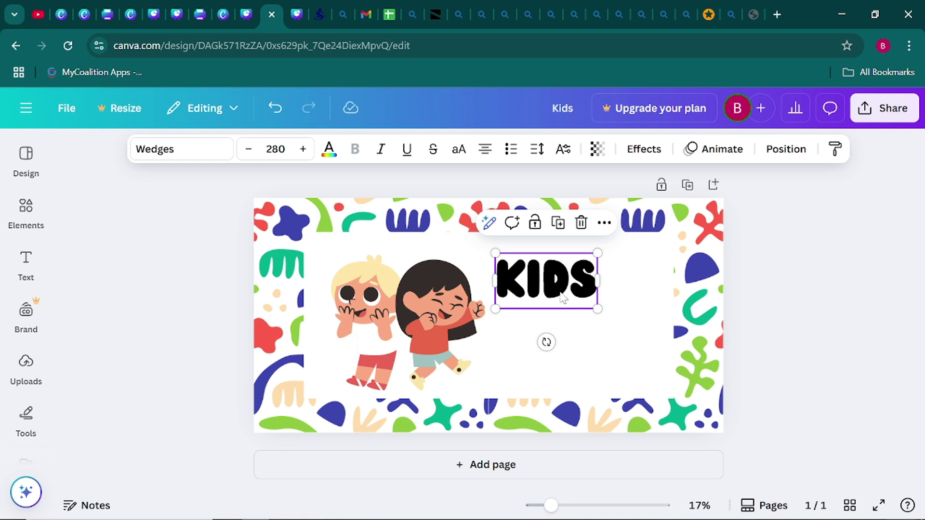
left_click(636, 354)
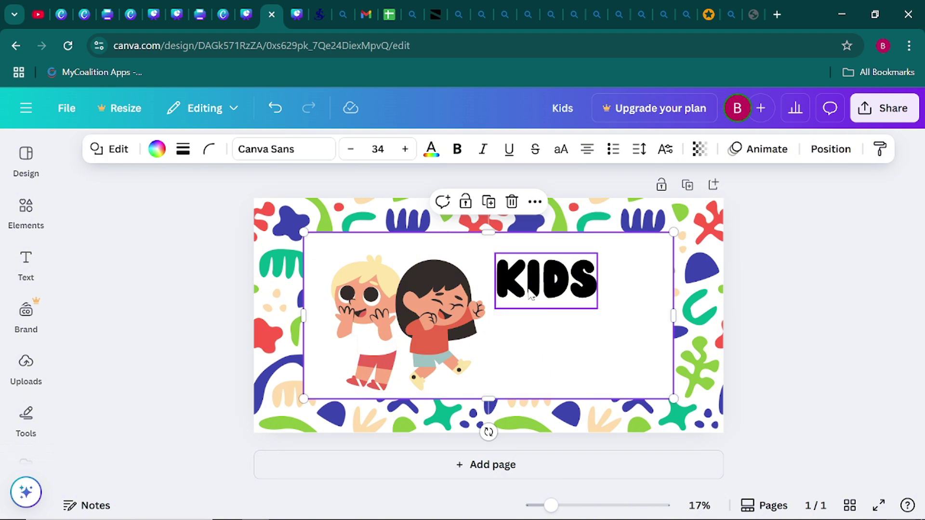
left_click(852, 320)
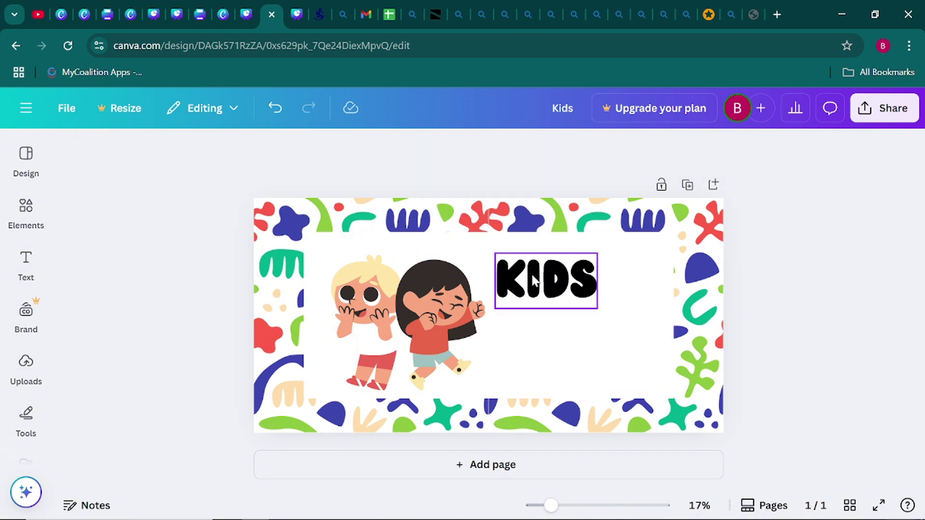
Duplicate the "Kids" text and place the copy directly beneath the original with their left edges aligned.
left_click(535, 281)
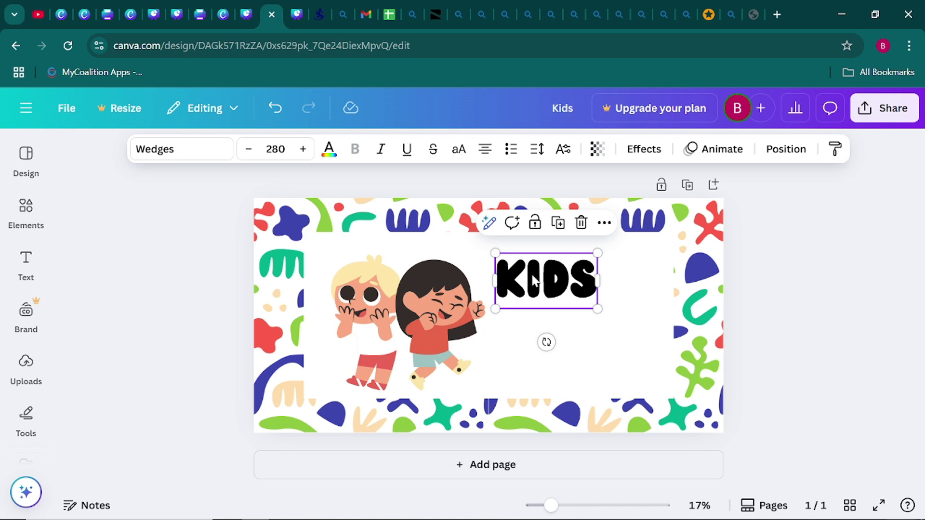
left_click(558, 233)
left_click_drag(556, 272, 554, 314)
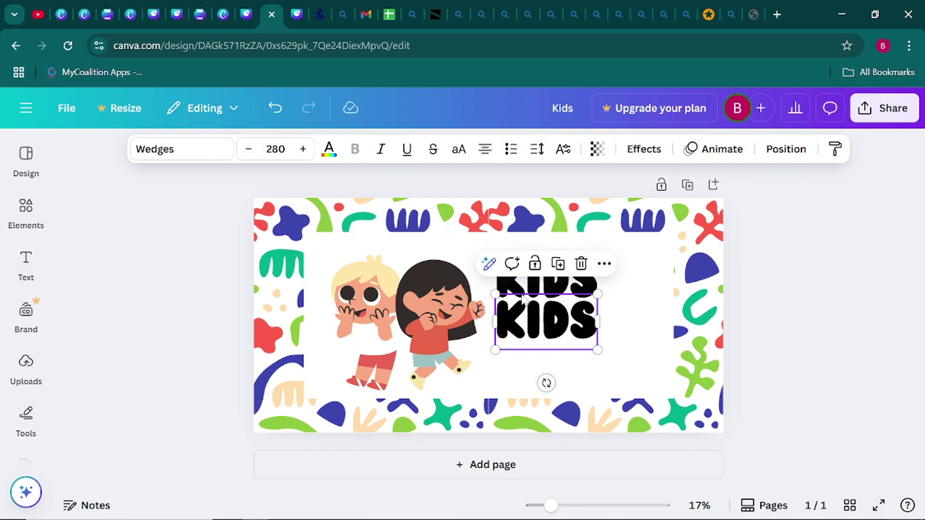
Replace the copied text with "DAY OUT" and move it so its left edge lines up with "KIDS" above.
double_click(547, 320)
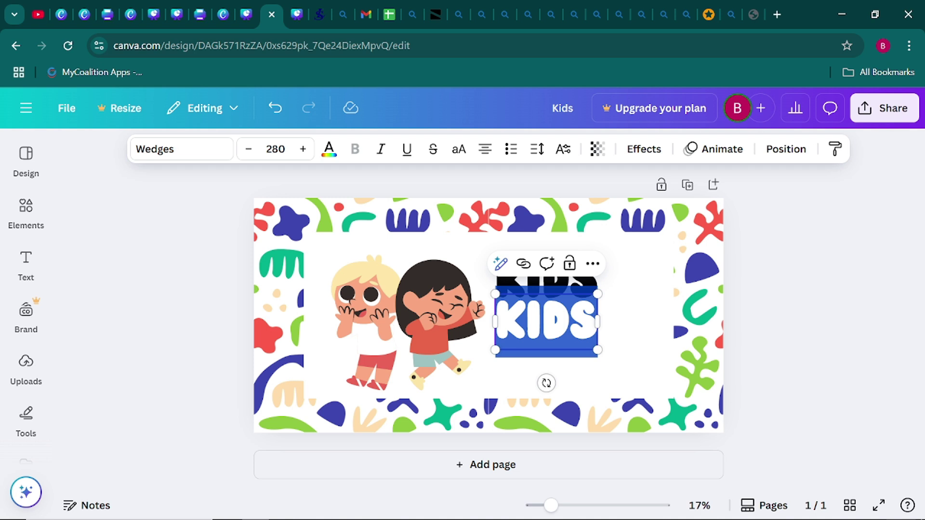
type("DAY")
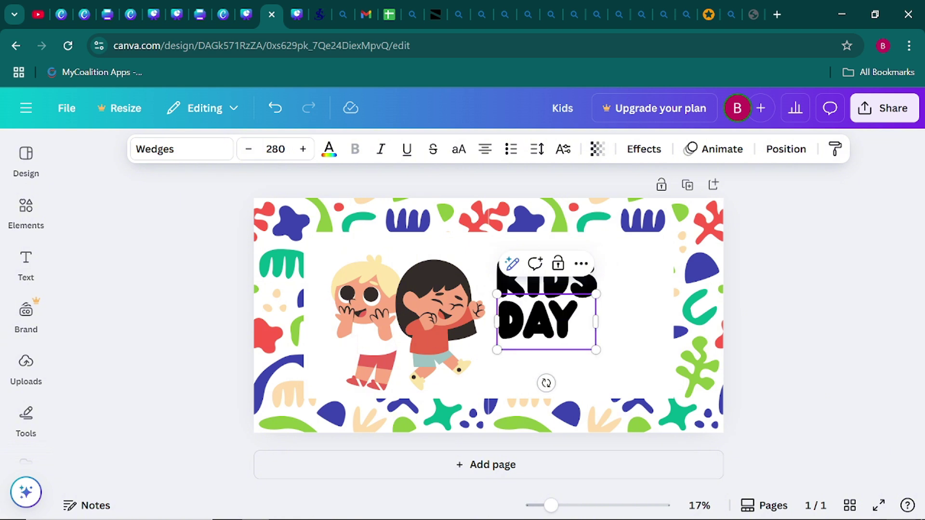
type(" OUT")
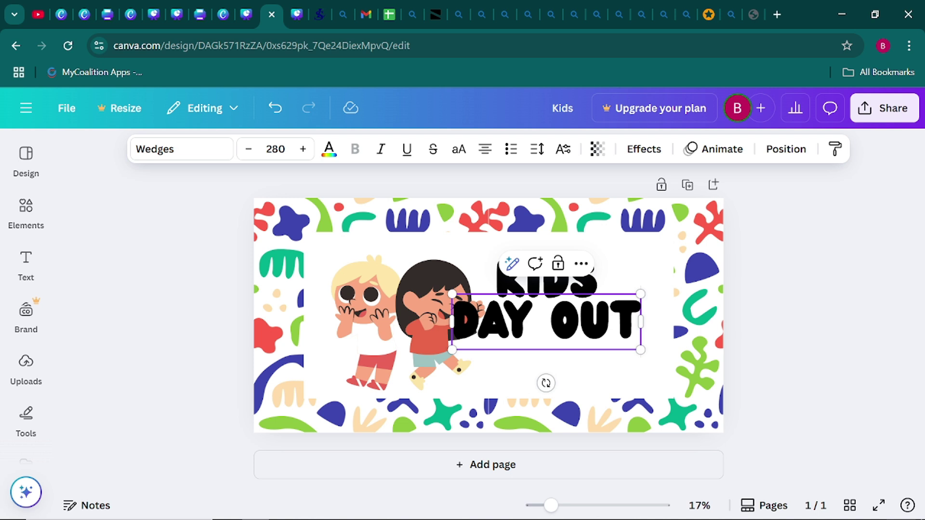
left_click(840, 315)
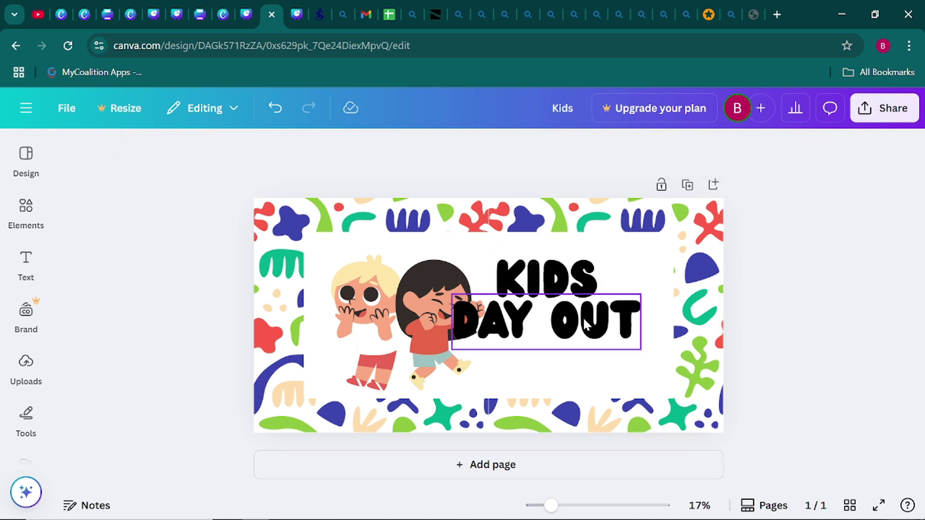
left_click_drag(585, 323, 624, 317)
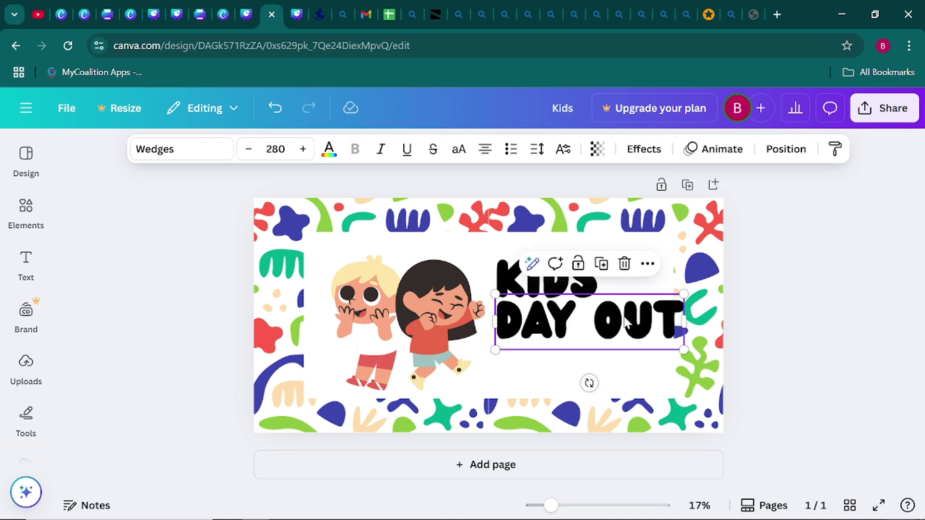
left_click(828, 335)
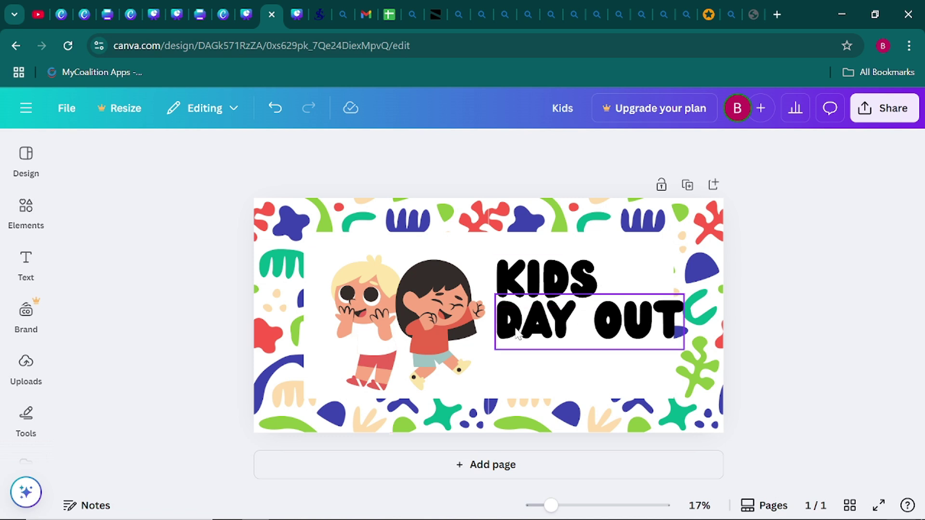
Colour the "KIDS" text with the teal green from the document colours.
left_click(530, 270)
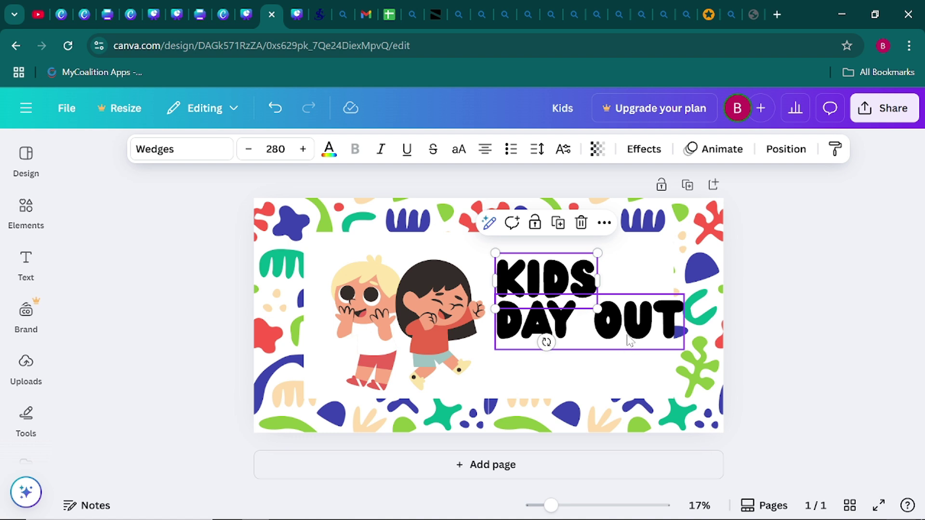
left_click(524, 280)
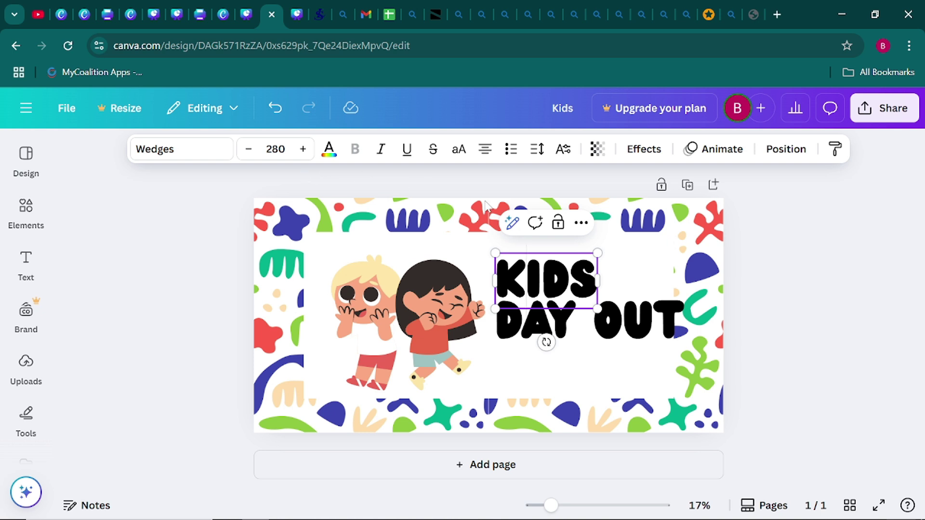
left_click(329, 163)
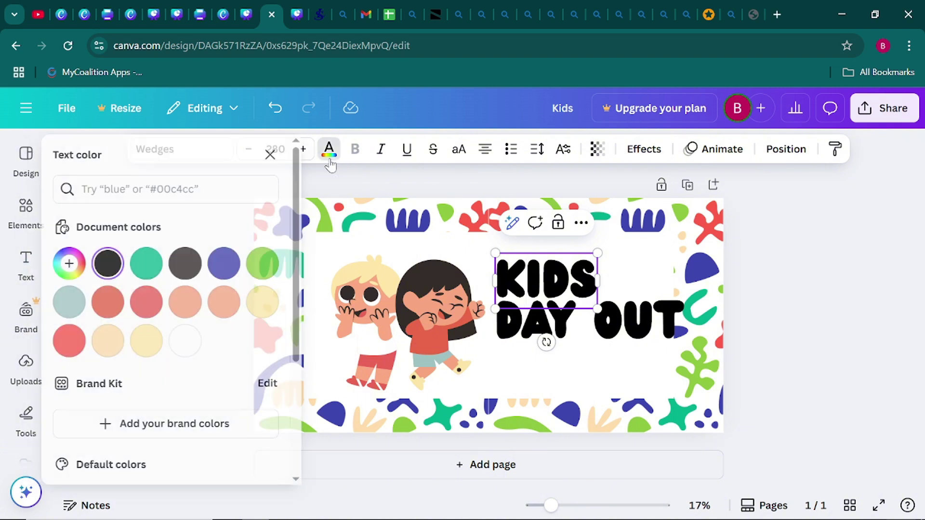
scroll(187, 308, "down", 2)
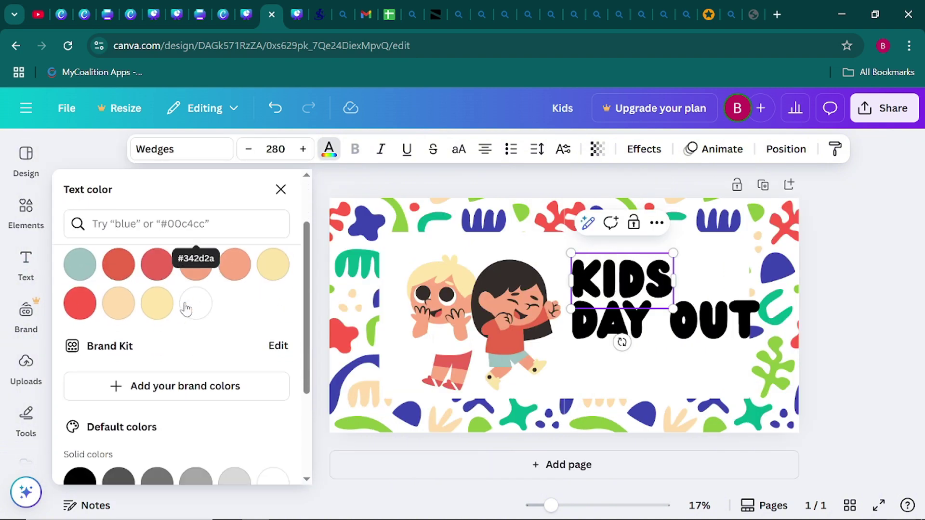
scroll(186, 307, "up", 2)
left_click(158, 299)
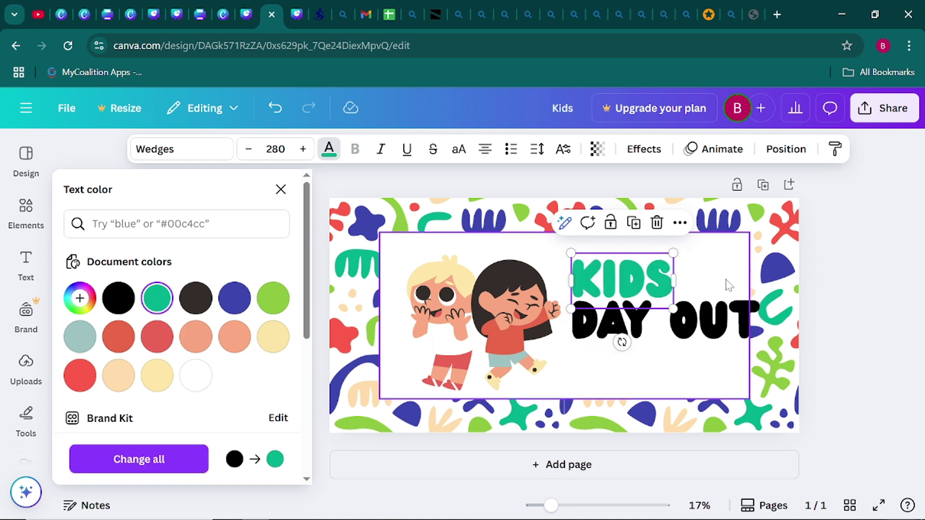
Colour the "DAY OUT" text with the coral red from the document colours.
left_click(725, 330)
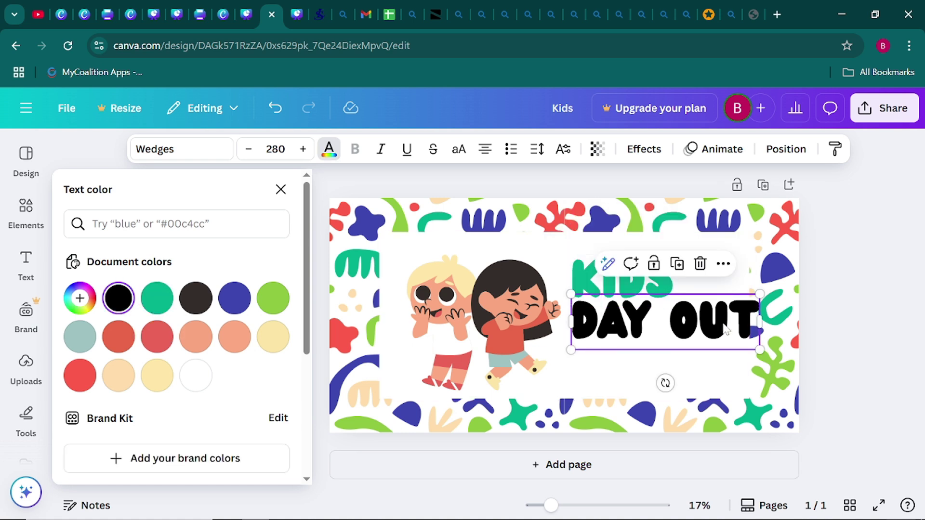
left_click(159, 335)
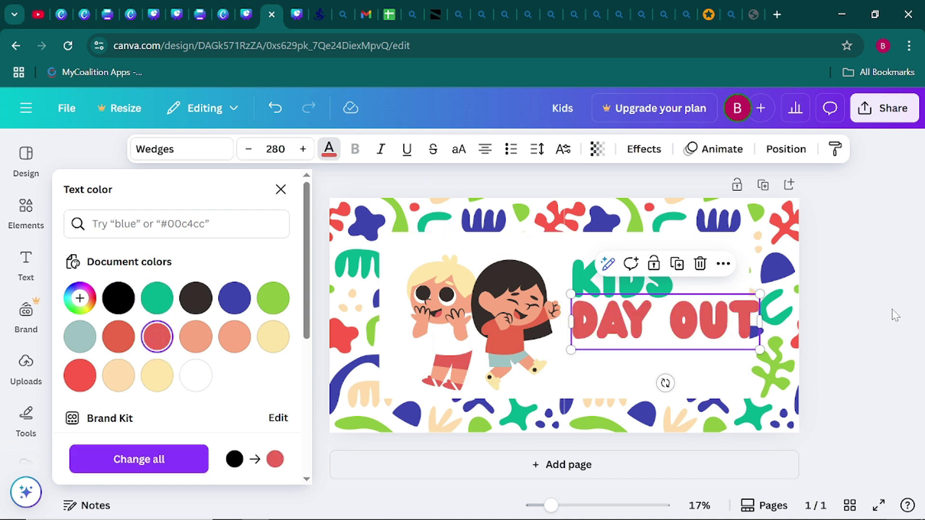
key("Escape")
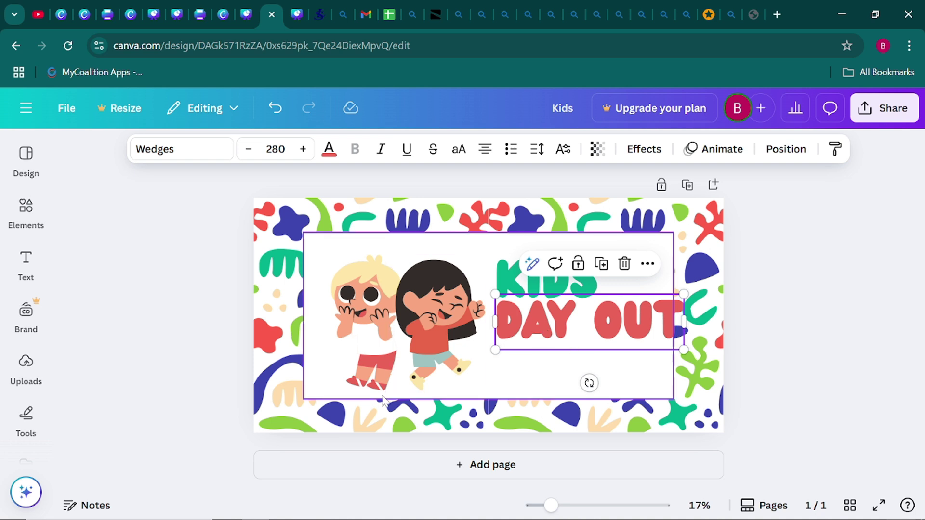
left_click(849, 314)
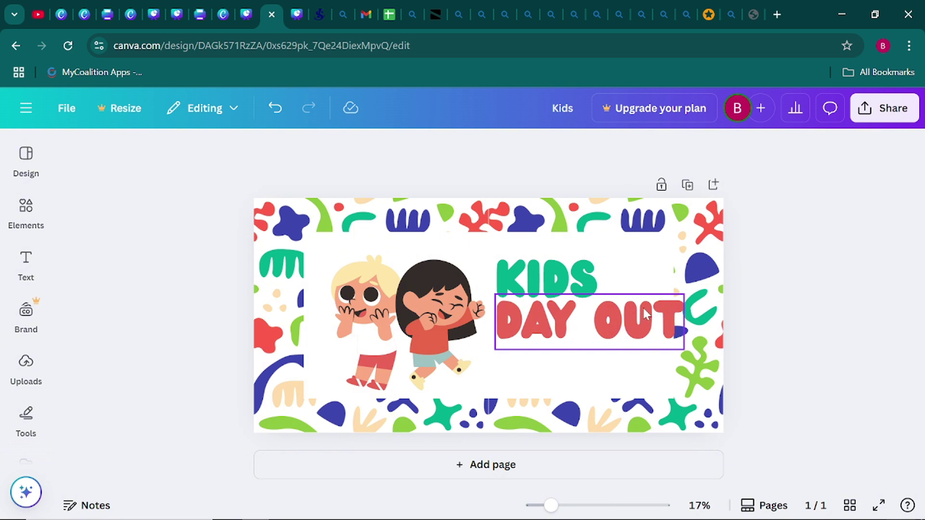
Enlarge the white rectangle about its centre until it contains "DAY OUT", and trim its height to widen the pattern border above and below.
left_click(364, 248)
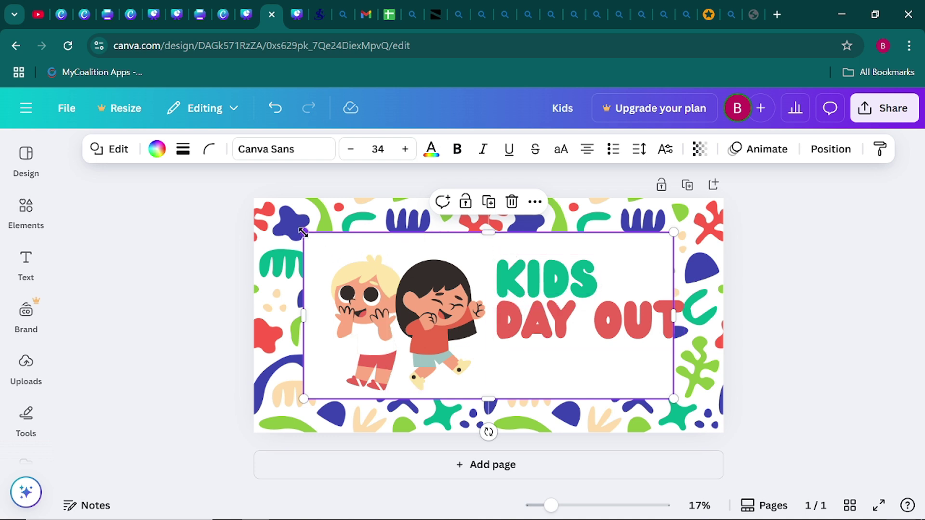
left_click_drag(303, 232, 286, 210)
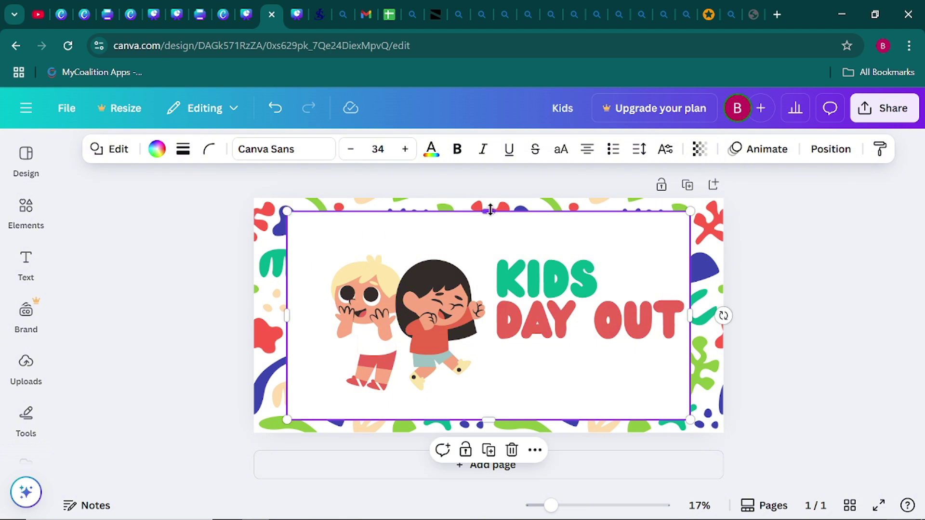
left_click_drag(491, 210, 489, 216)
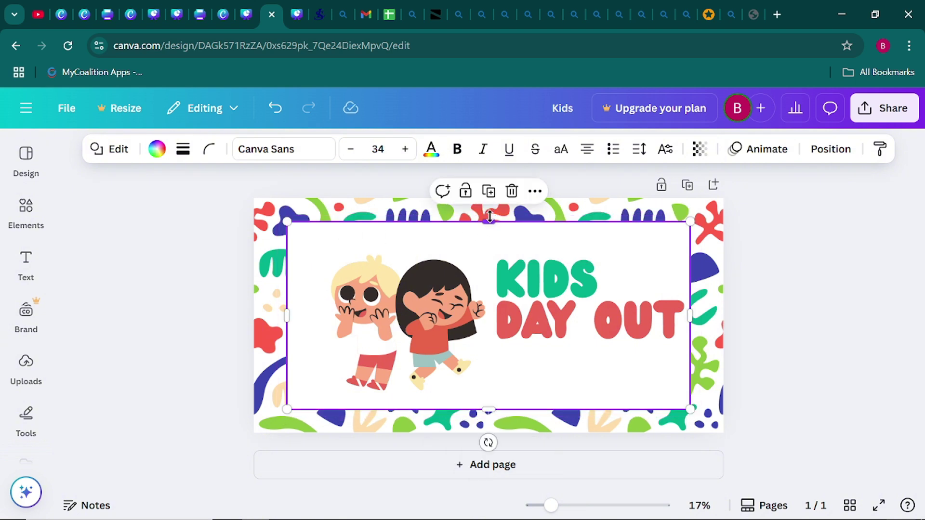
left_click(159, 267)
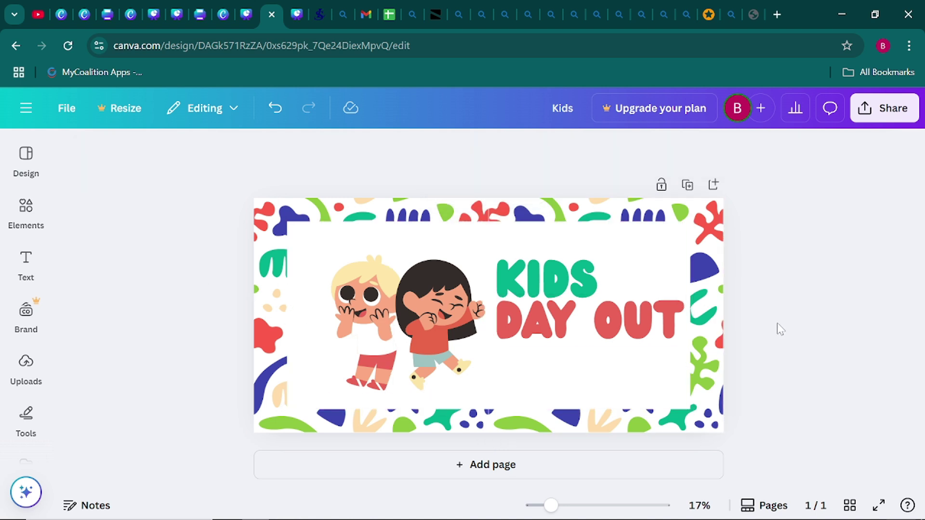
Move the boy and girl illustrations together slightly left, closer to the white rectangle's left edge.
left_click(428, 326)
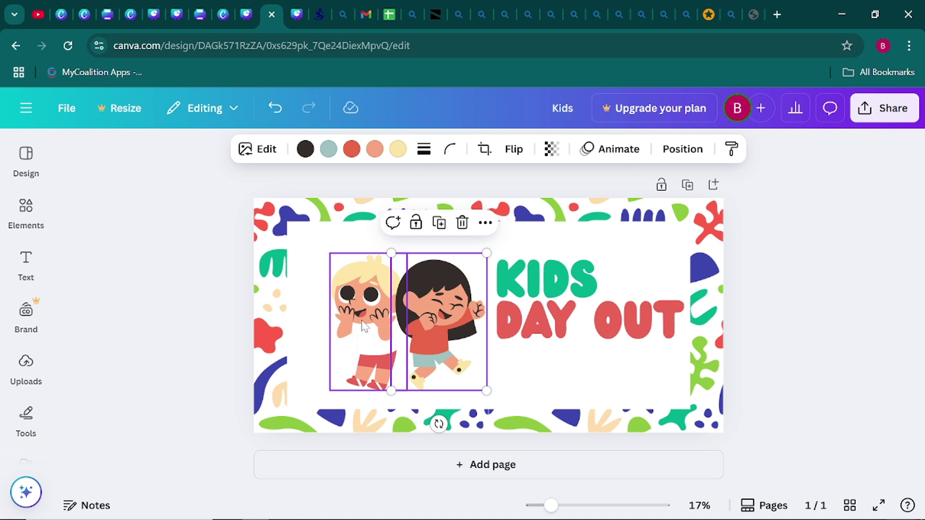
left_click(364, 327, "shift")
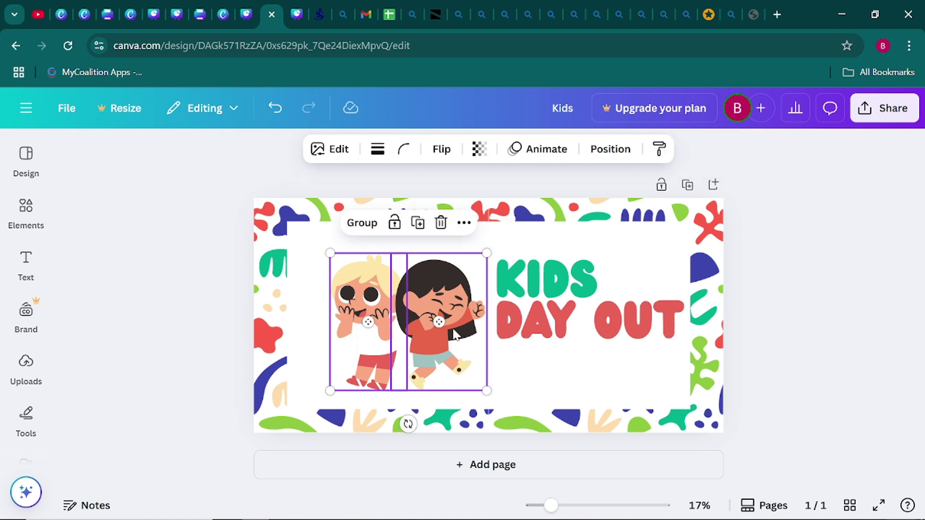
left_click_drag(457, 328, 435, 329)
left_click(206, 295)
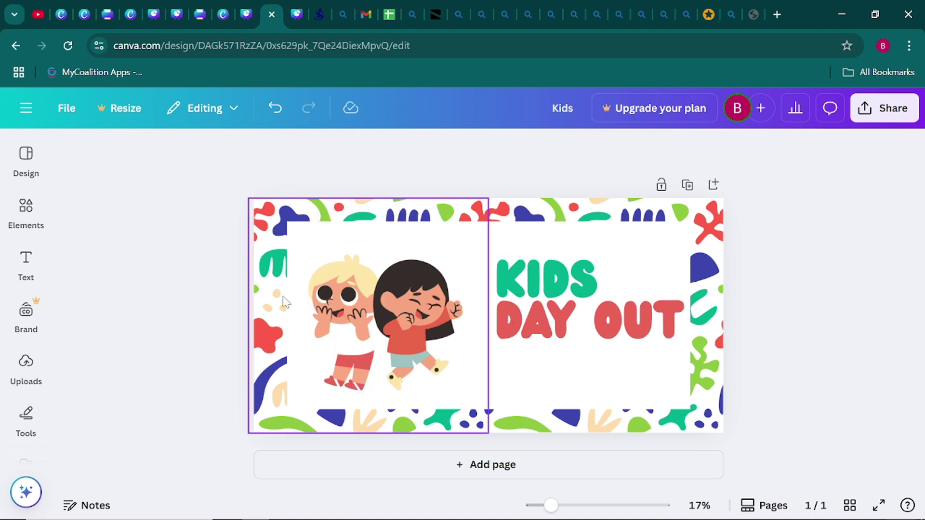
Move the "KIDS" and "DAY OUT" texts together slightly left, away from the white rectangle's right edge.
left_click(503, 327)
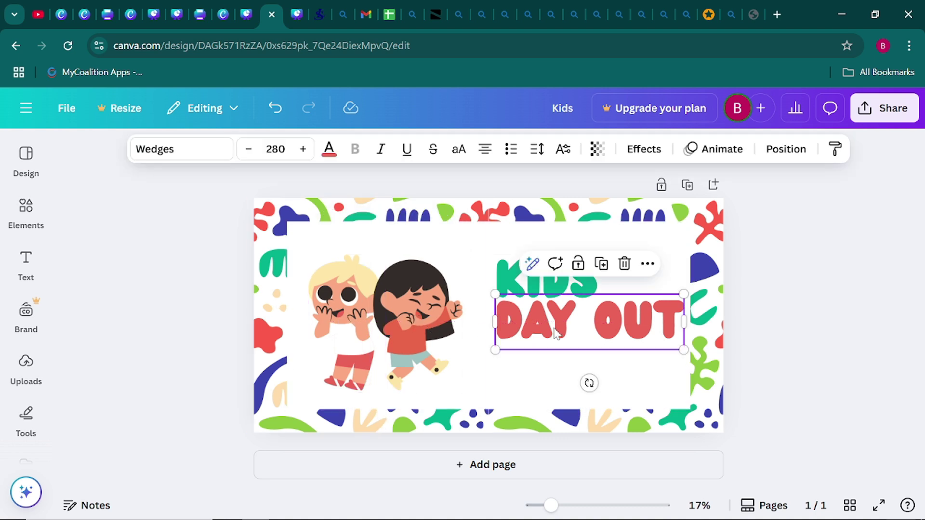
left_click(511, 284, "shift")
left_click_drag(537, 327, 523, 326)
left_click(847, 328)
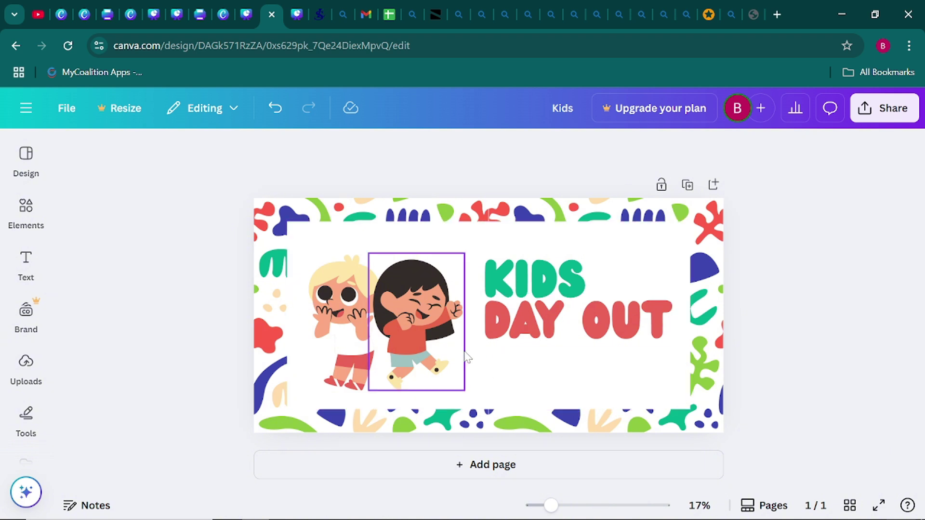
Add a text box reading "26 April 2025 - Shoprite Park, at 1pm".
left_click(22, 269)
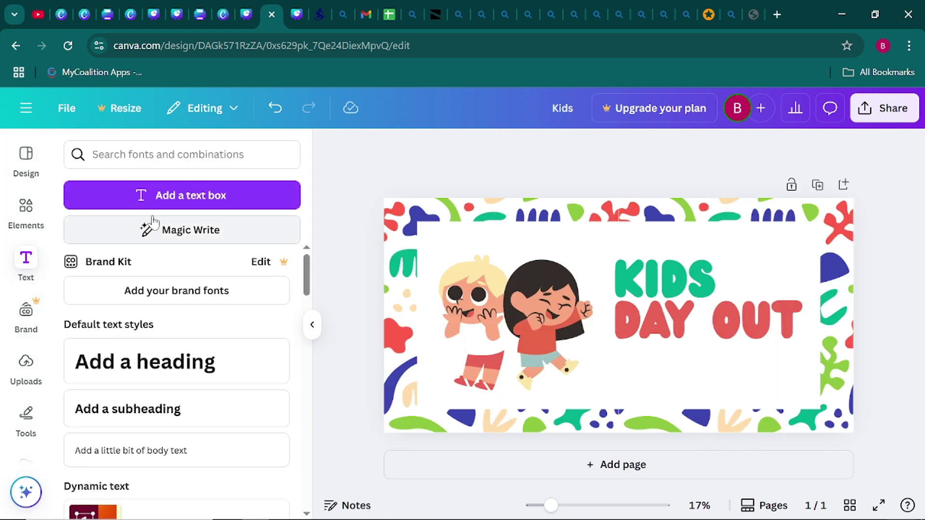
left_click(168, 196)
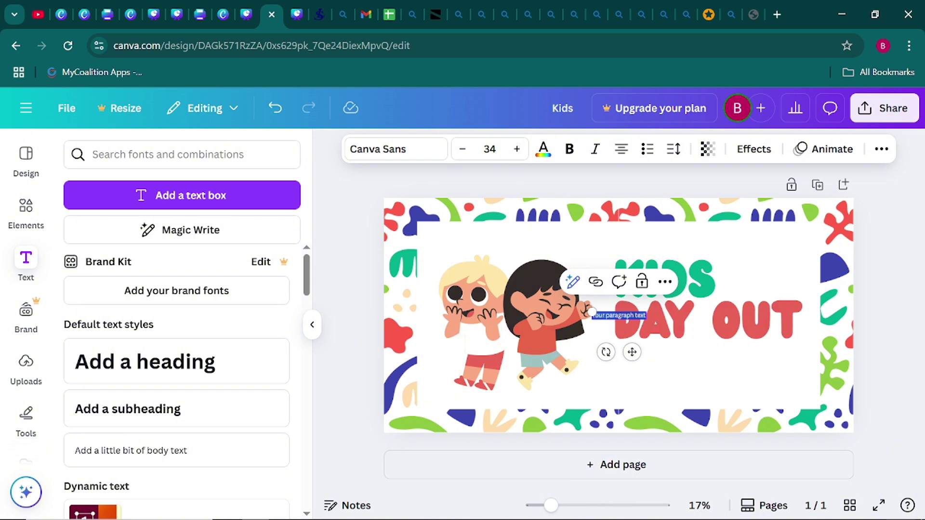
left_click_drag(591, 312, 613, 315)
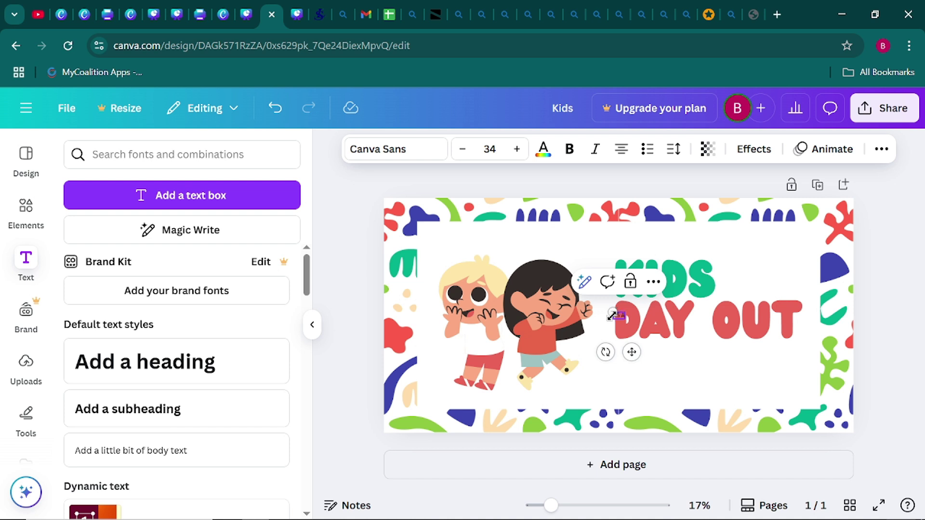
left_click_drag(612, 316, 579, 312)
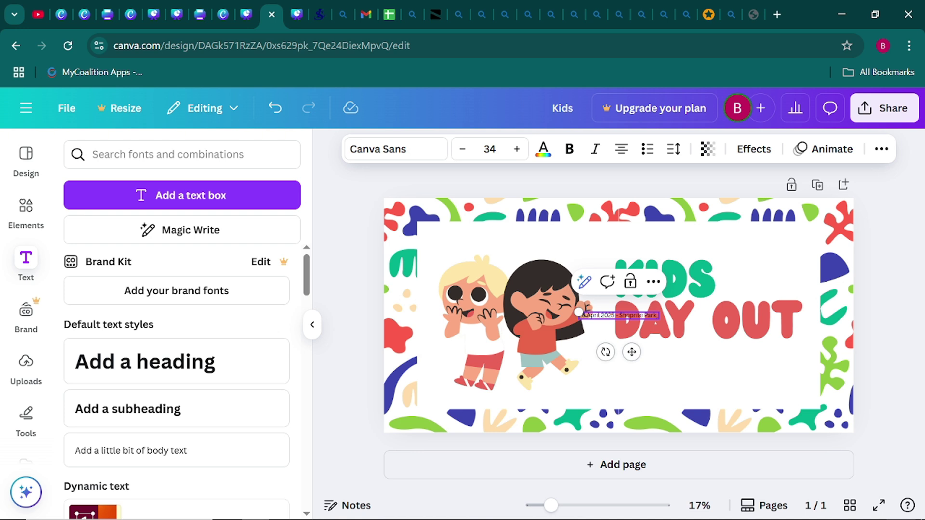
left_click_drag(579, 312, 579, 311)
type(", at")
type("1")
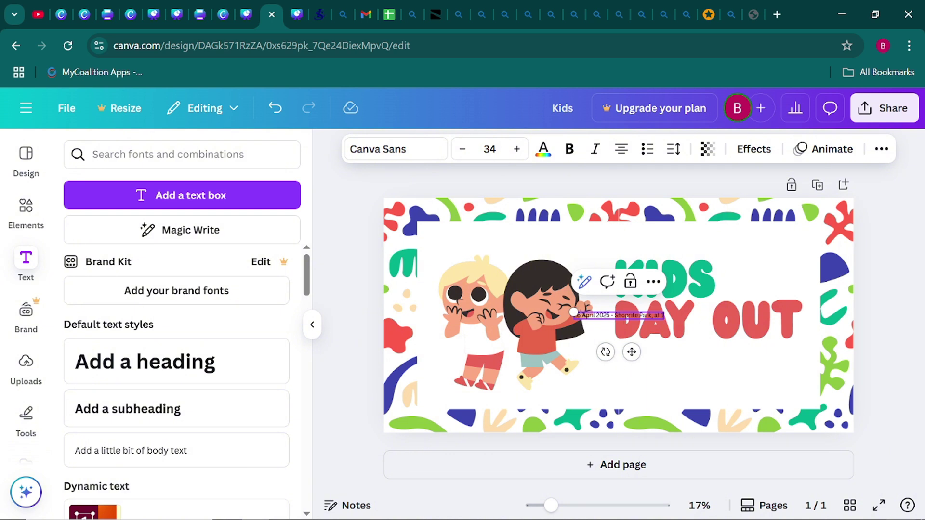
type("pm")
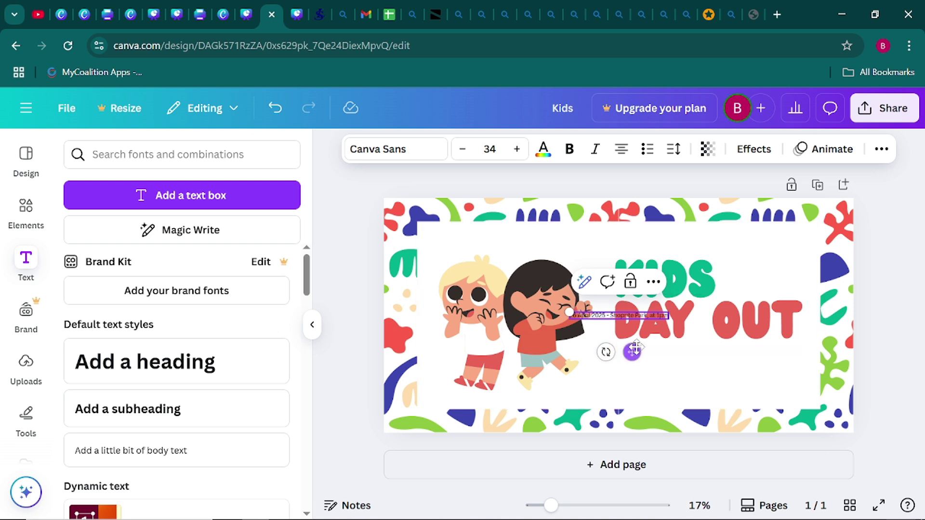
Move the date and venue line directly beneath "DAY OUT", near the heading's left edge, and keep it selected.
left_click_drag(631, 352, 683, 384)
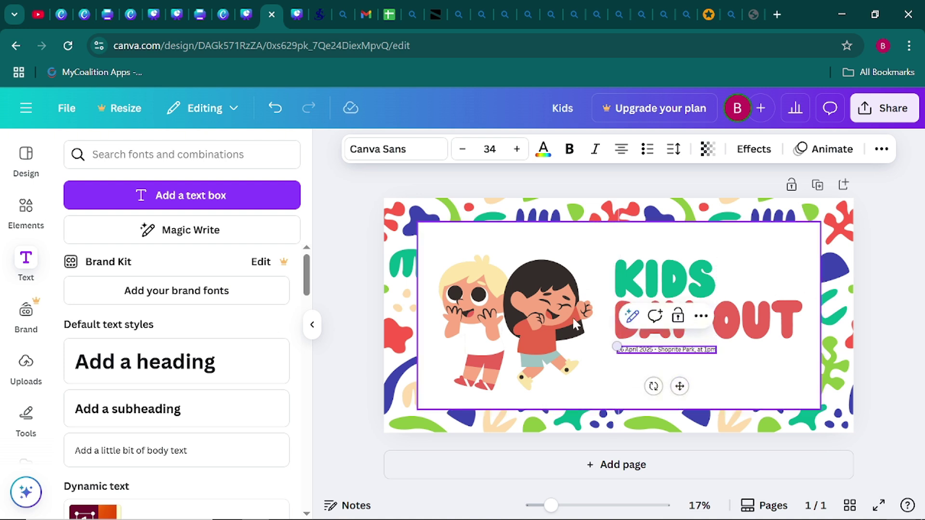
left_click(340, 287)
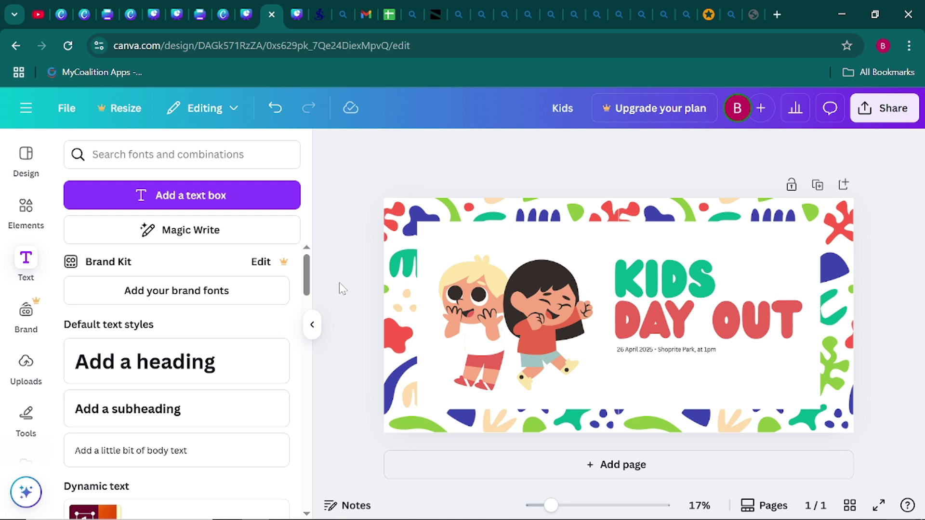
left_click(647, 356)
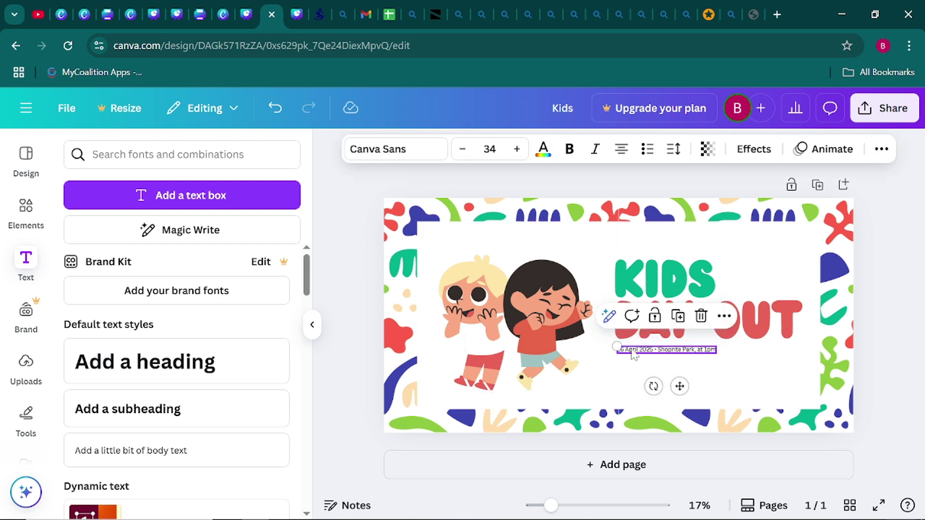
Set the date and venue line's font size to 85 and move it right so it starts beneath "DAY OUT".
left_click(489, 149)
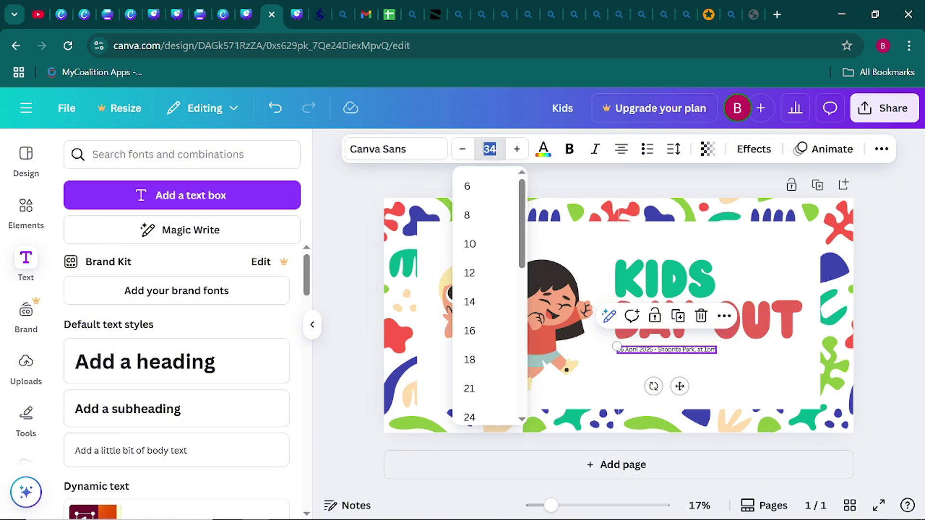
type("85")
key("Return")
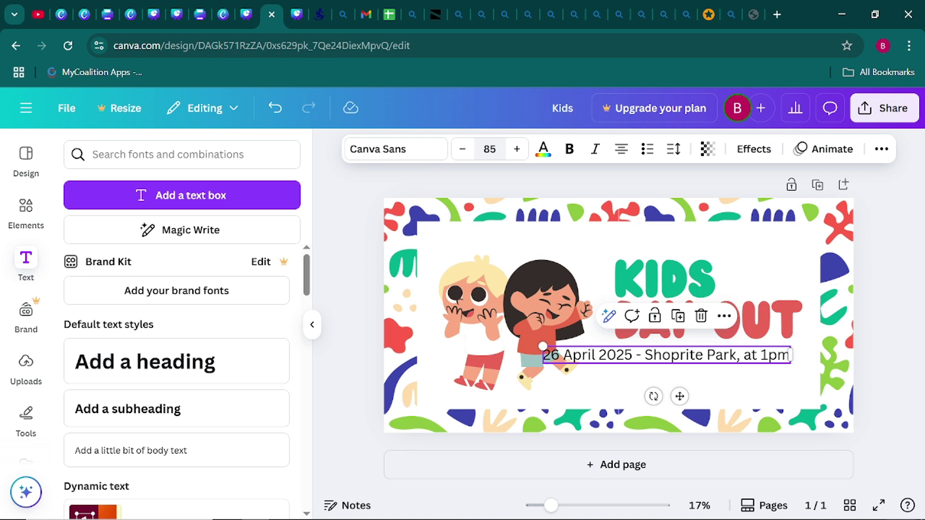
left_click(348, 207)
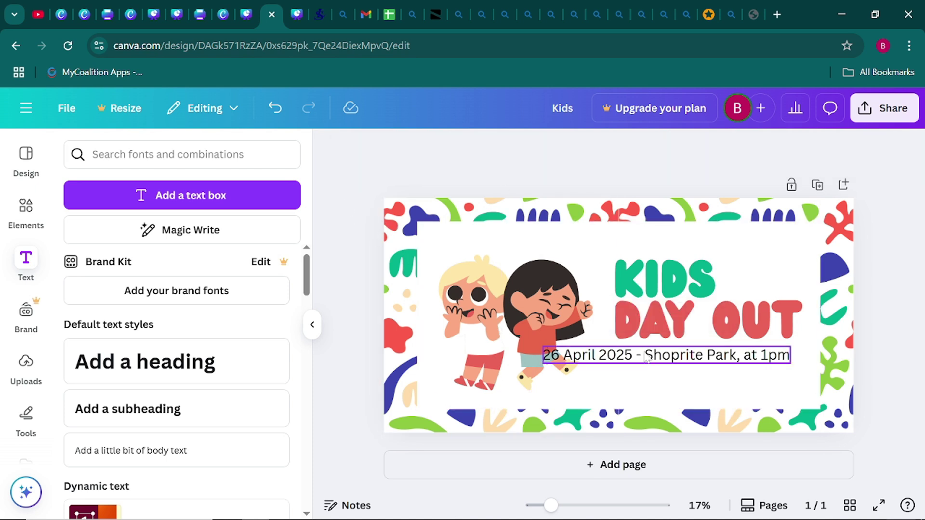
left_click_drag(646, 356, 734, 353)
left_click_drag(737, 354, 737, 355)
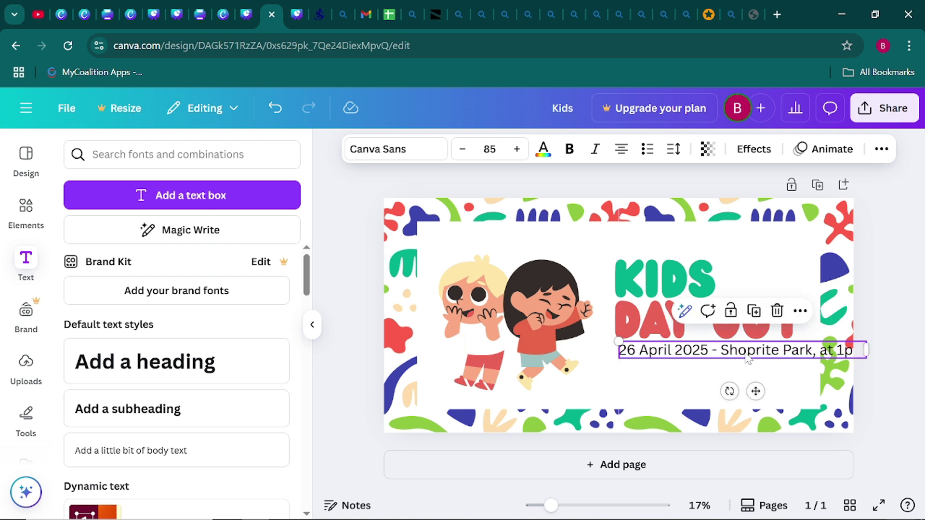
Reduce the date and venue line's font size to 68 and align its start with the left edge of "DAY OUT".
left_click(459, 156)
left_click(459, 155)
left_click(459, 155)
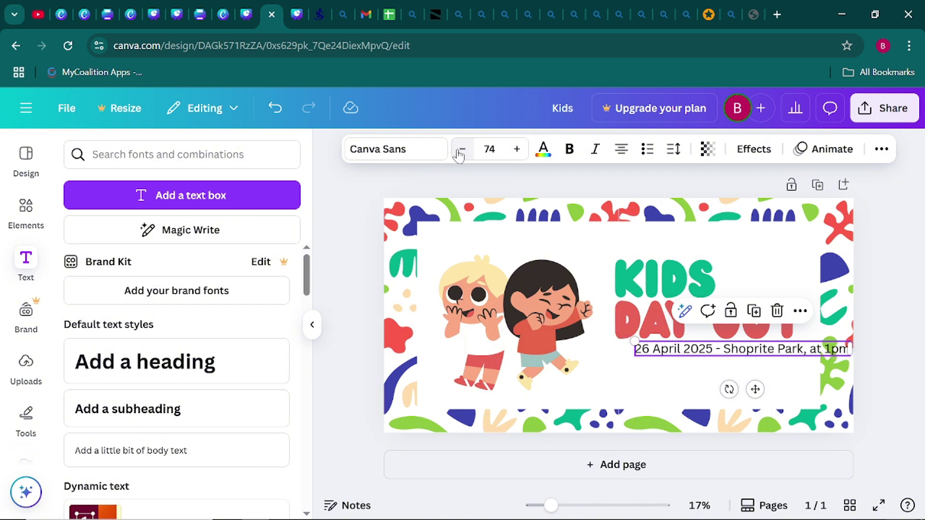
left_click(459, 155)
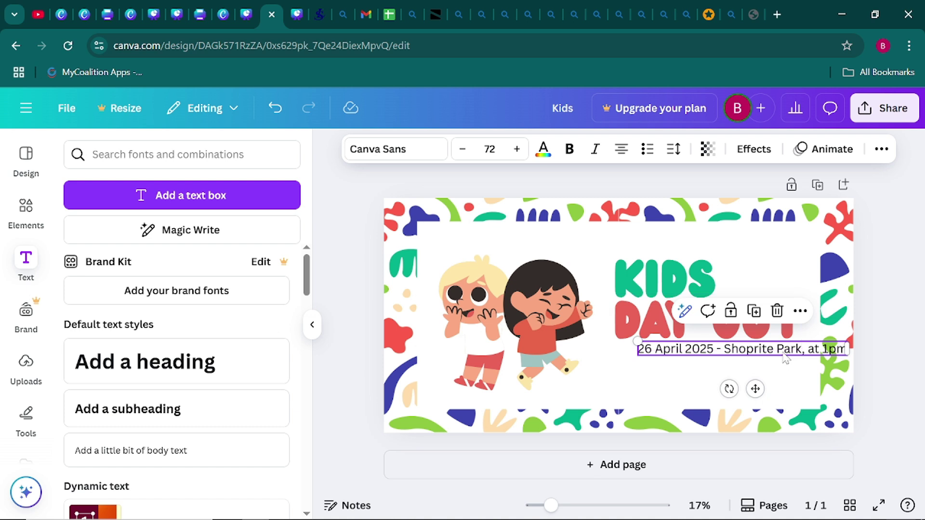
left_click_drag(784, 355, 754, 351)
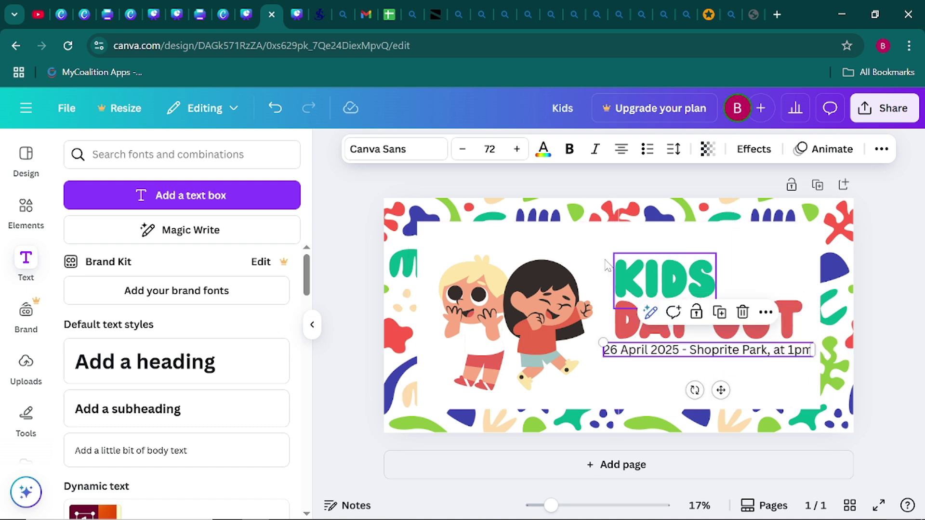
left_click(462, 149)
left_click(461, 155)
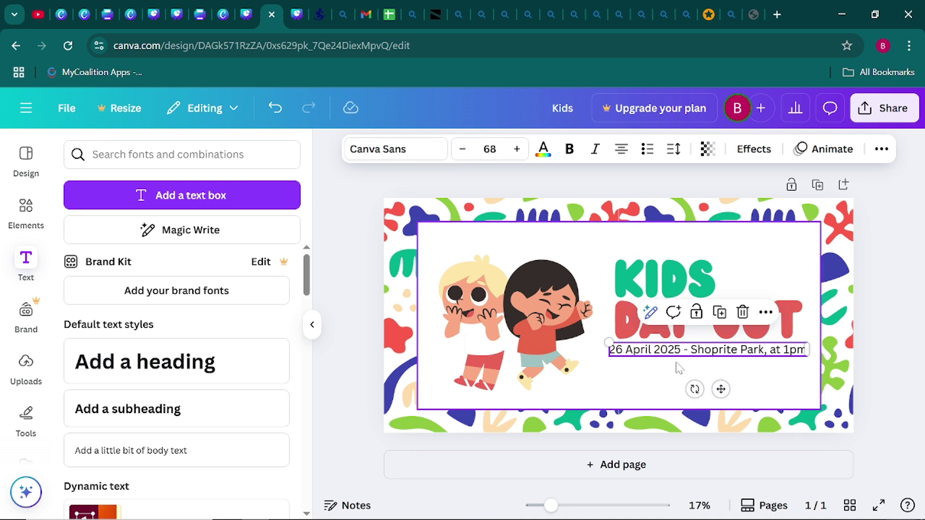
left_click_drag(673, 359, 677, 352)
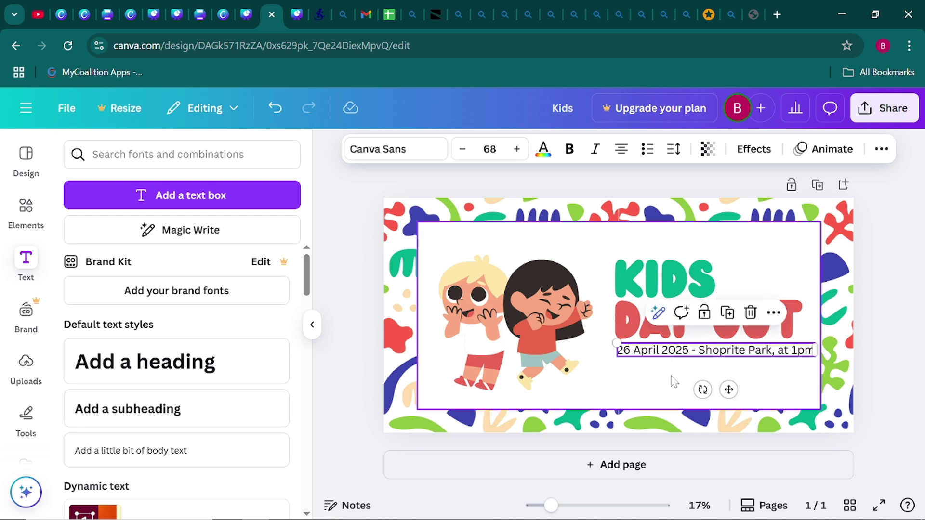
left_click(661, 389)
left_click(645, 356)
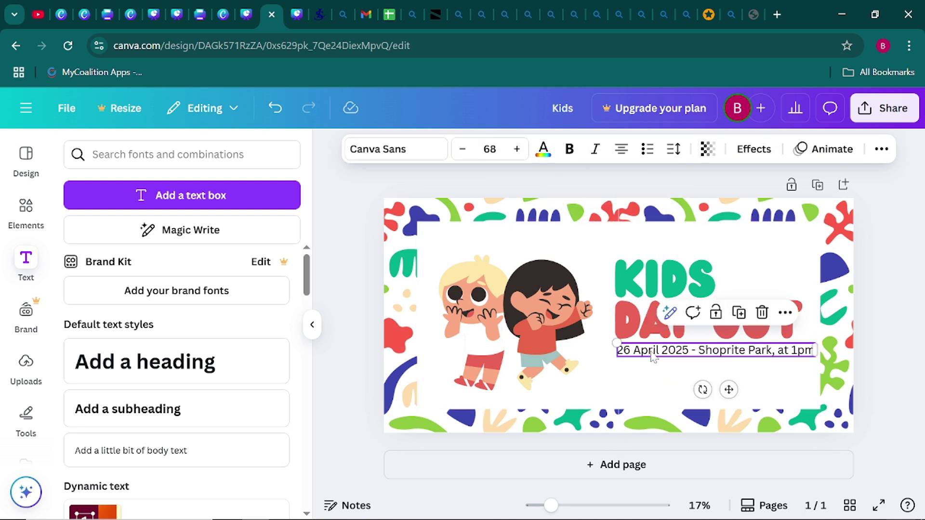
Change the date and venue line's font to Chewy.
left_click(395, 153)
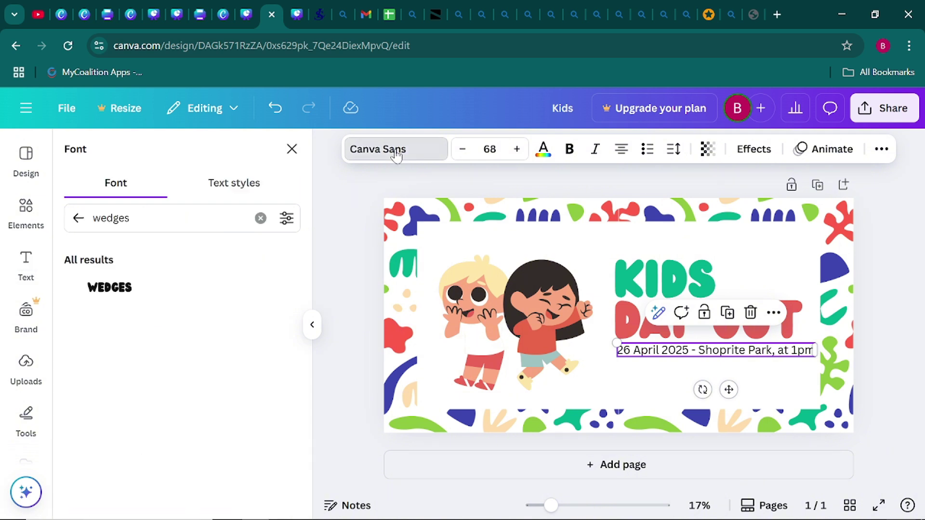
left_click(260, 218)
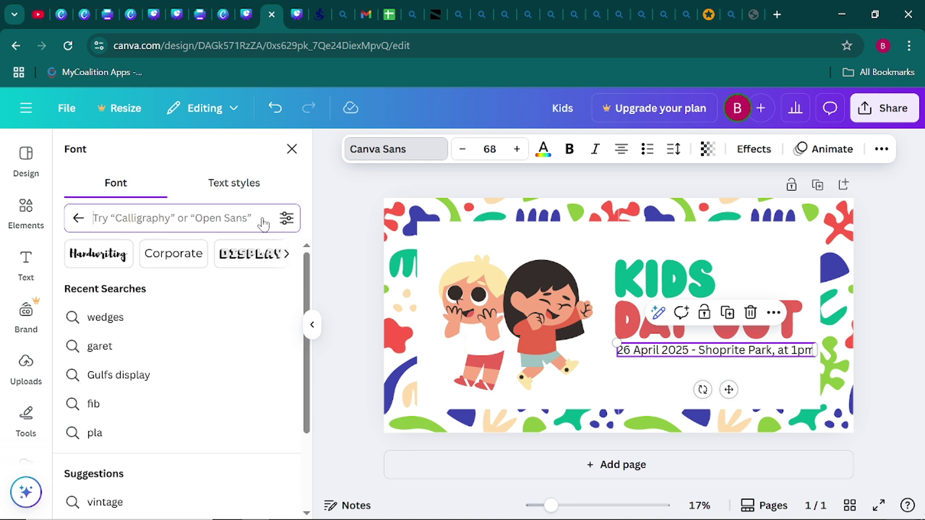
type("chewy")
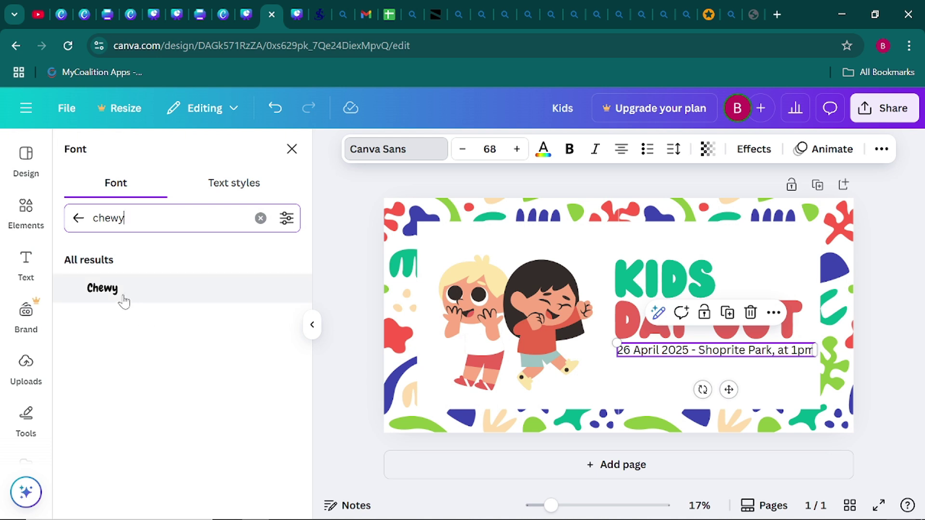
left_click(120, 298)
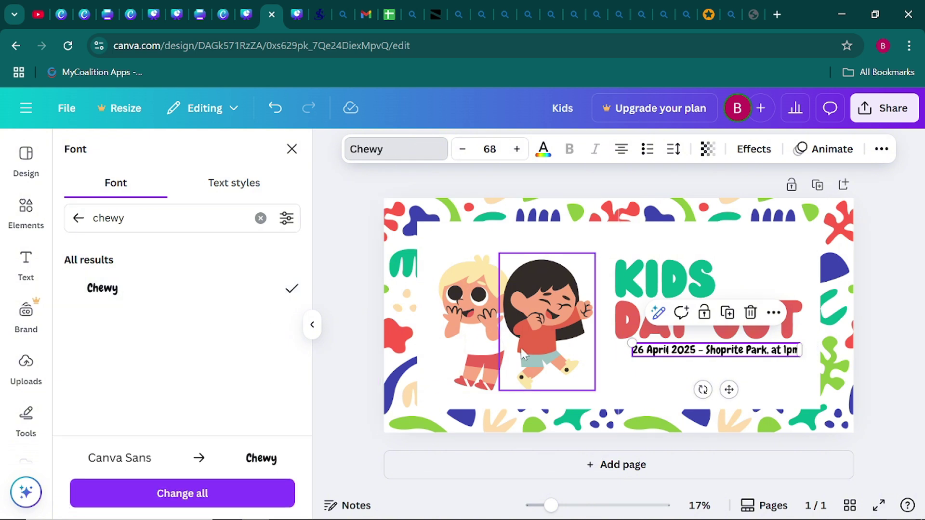
Enlarge the date and venue line to font size 78 and place it beneath "DAY OUT", near the heading's left edge.
left_click(701, 351)
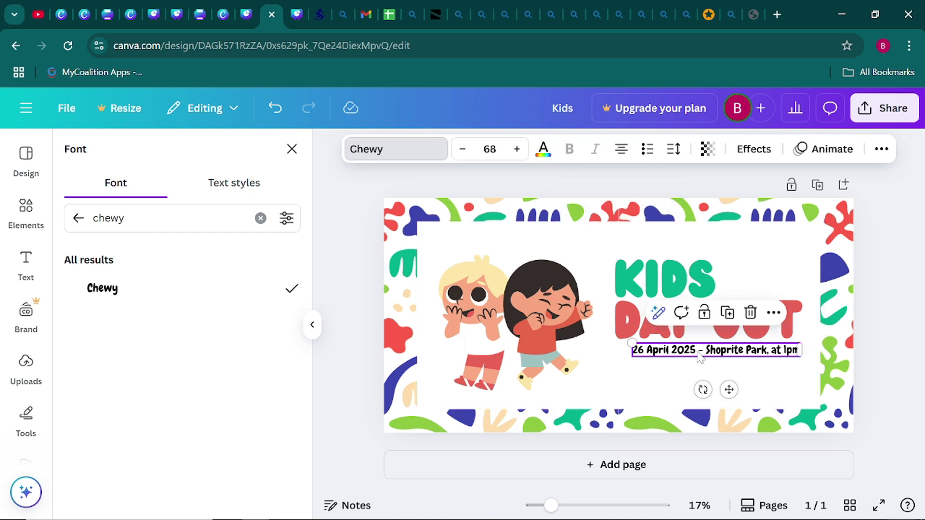
left_click_drag(701, 351, 682, 350)
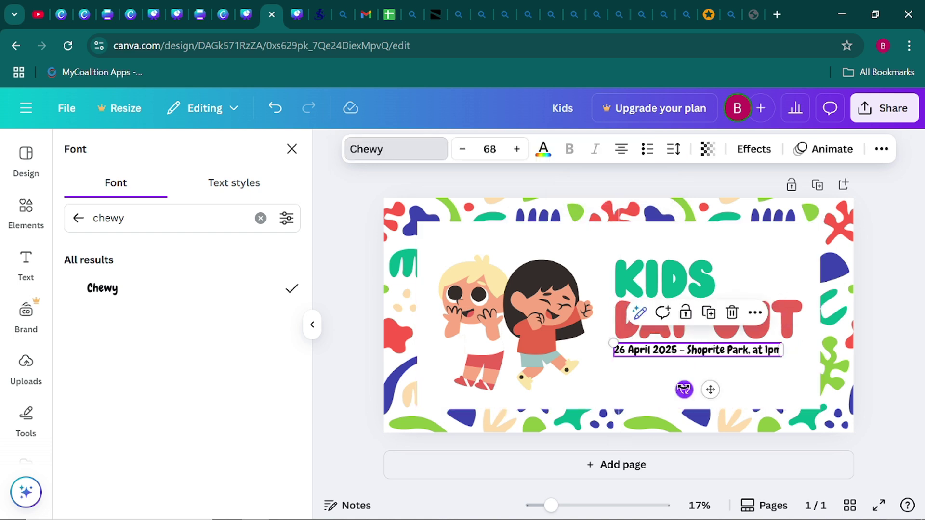
left_click(516, 150)
left_click(516, 150)
left_click(516, 151)
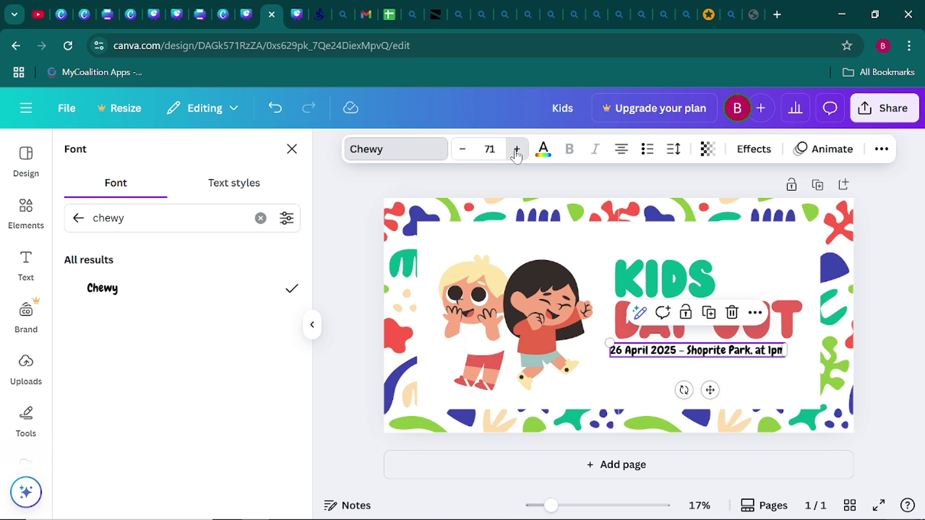
left_click(517, 150)
left_click(517, 151)
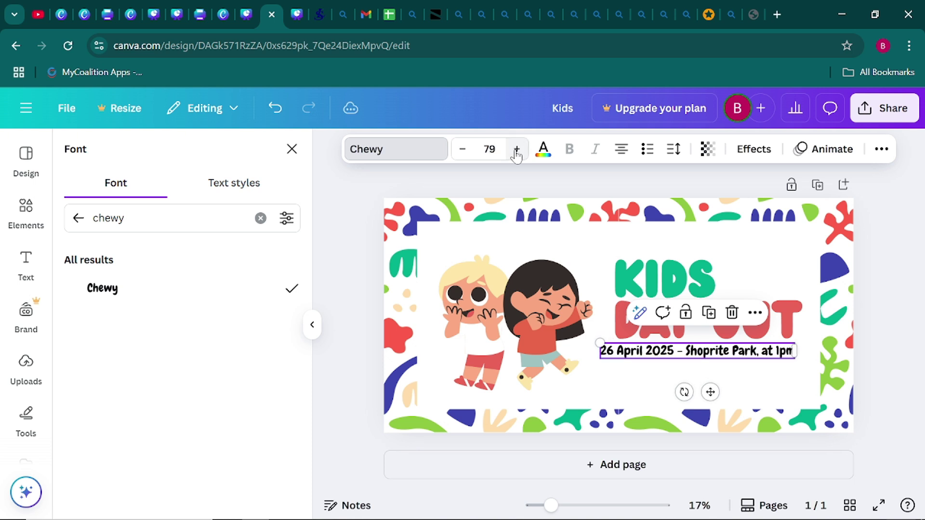
left_click(516, 150)
left_click_drag(624, 357, 644, 359)
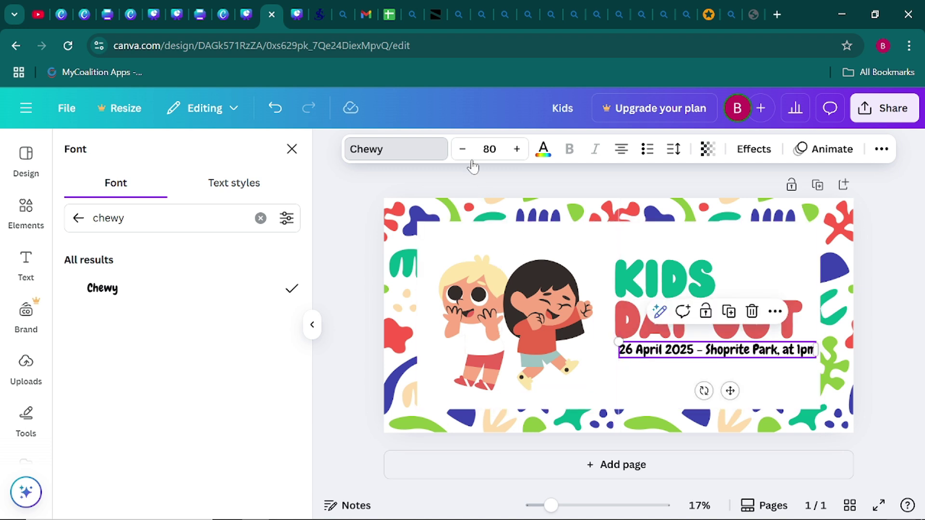
left_click(462, 149)
left_click(462, 149)
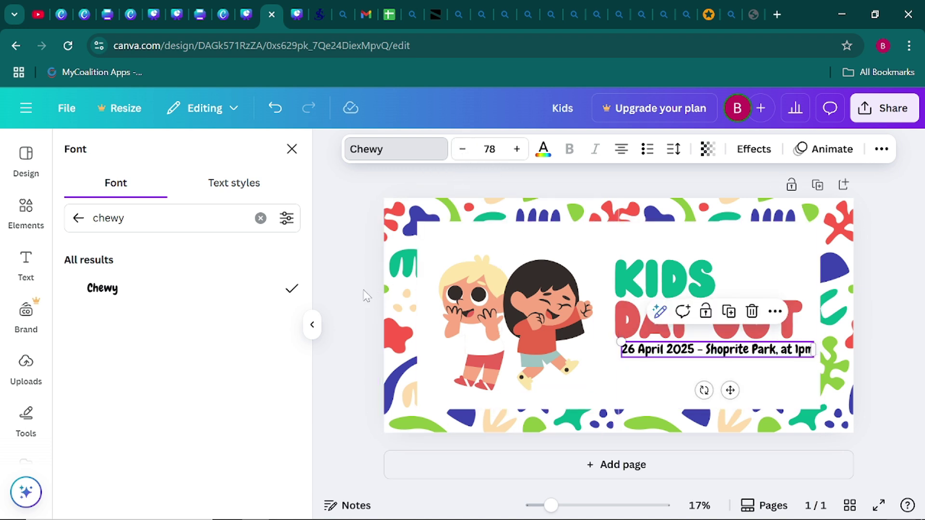
left_click(312, 325)
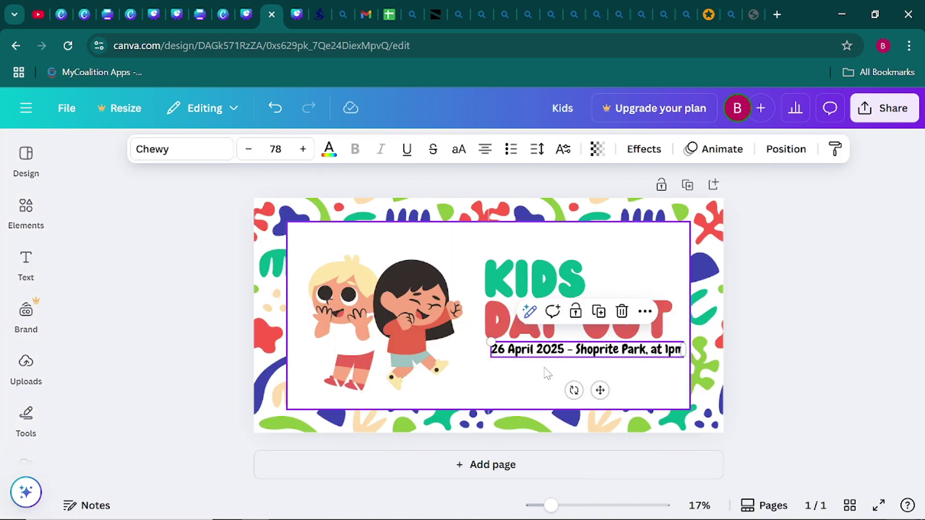
left_click(520, 385)
left_click_drag(545, 356, 544, 356)
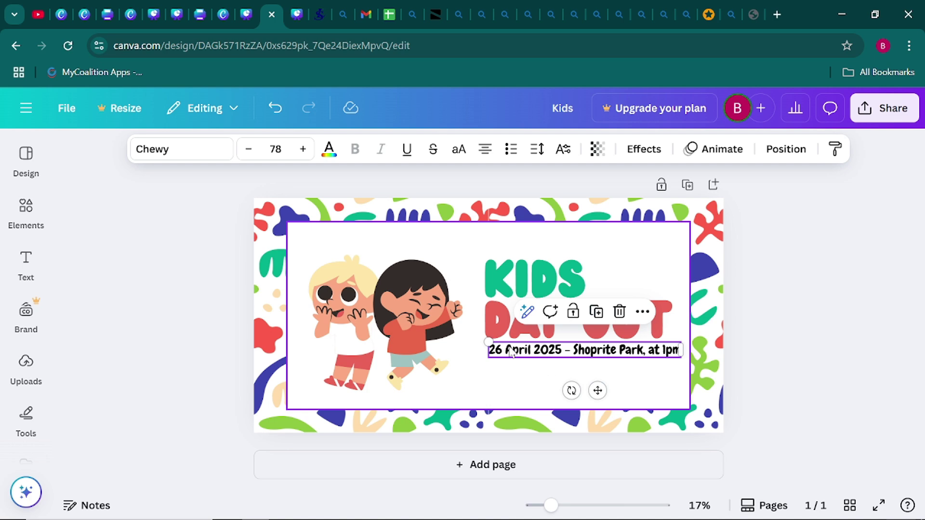
Recolour the date and venue line with the dark blue from the document colours.
left_click(329, 149)
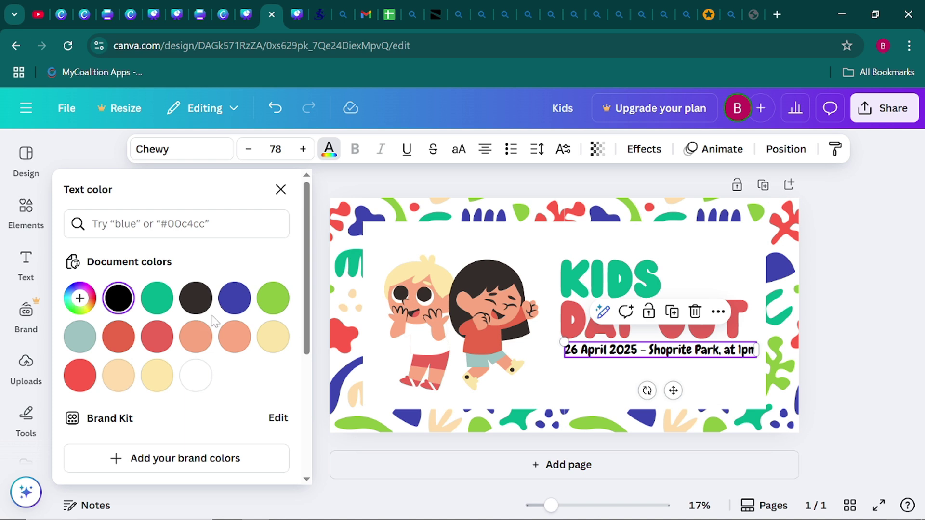
left_click(234, 297)
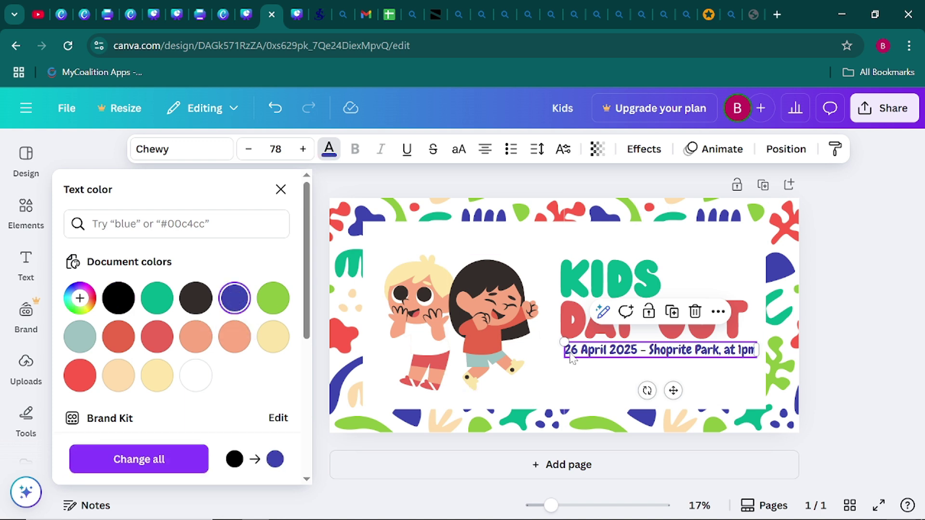
left_click(593, 374)
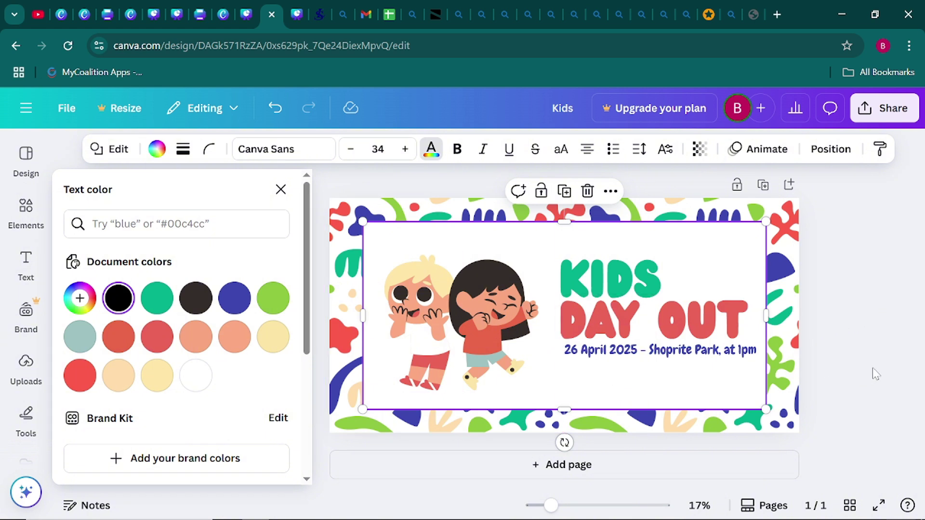
key("Escape")
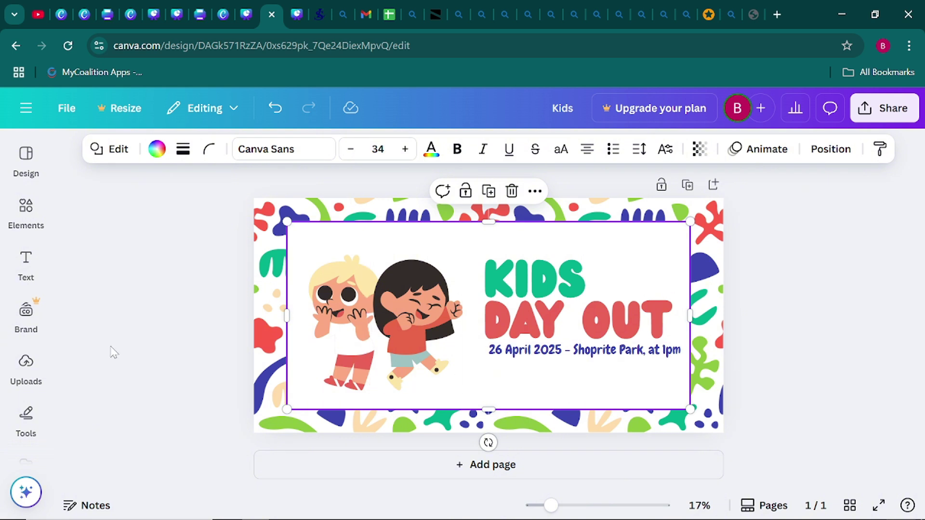
Add the uploaded "Digital Dreams ICT Academy" logo to the banner.
left_click(17, 332)
left_click(28, 370)
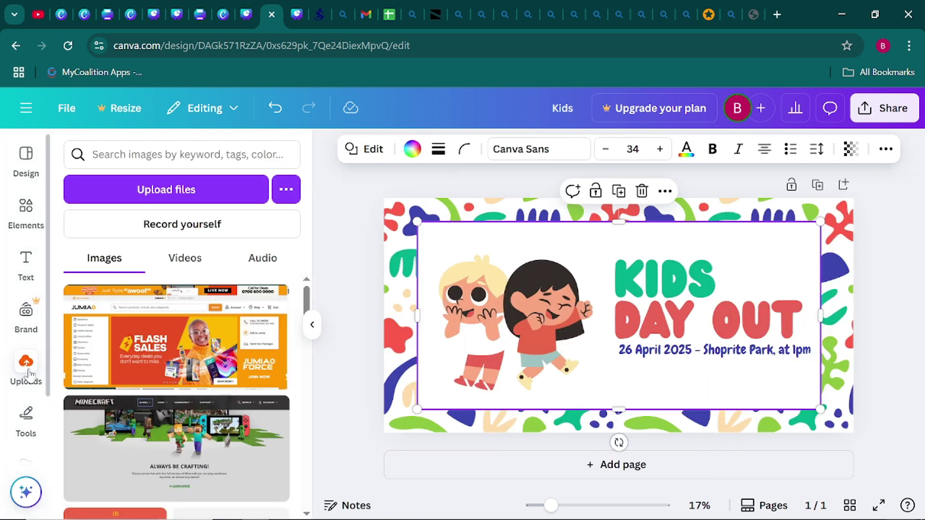
scroll(216, 359, "down", 10)
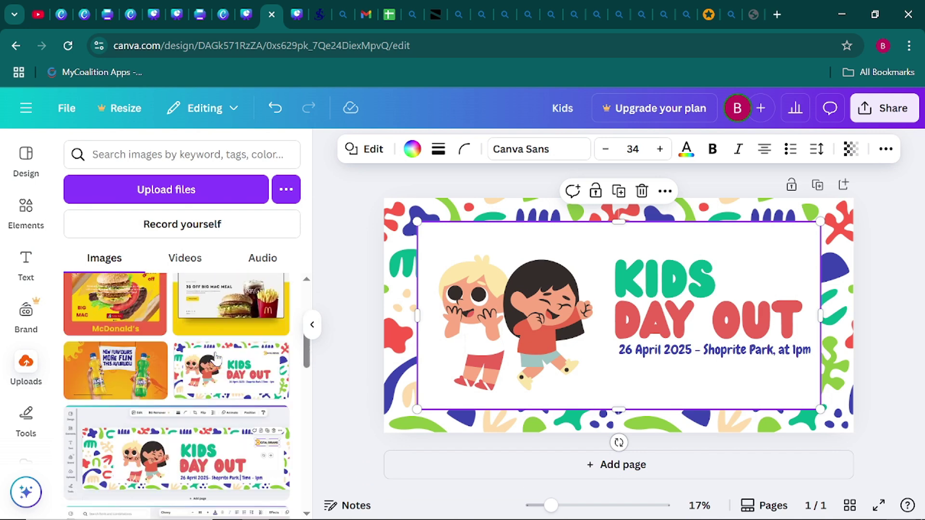
scroll(215, 359, "down", 10)
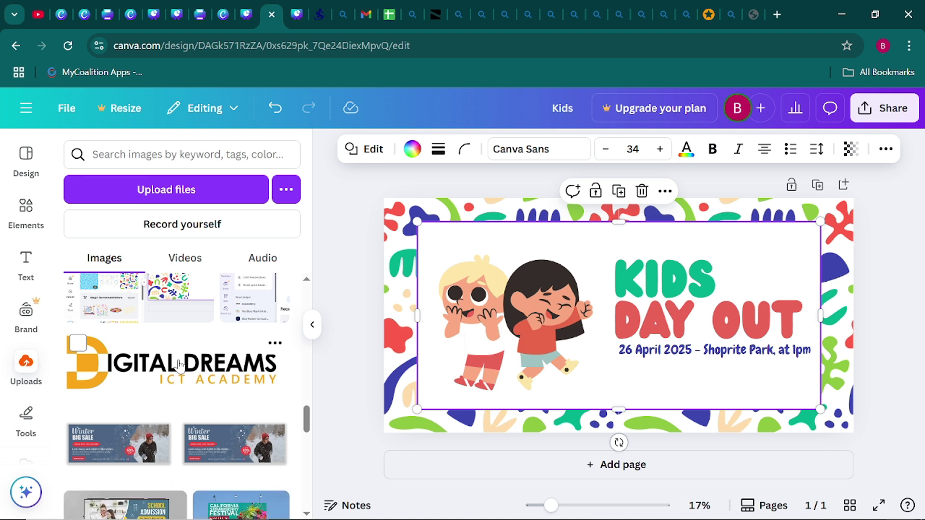
left_click(180, 365)
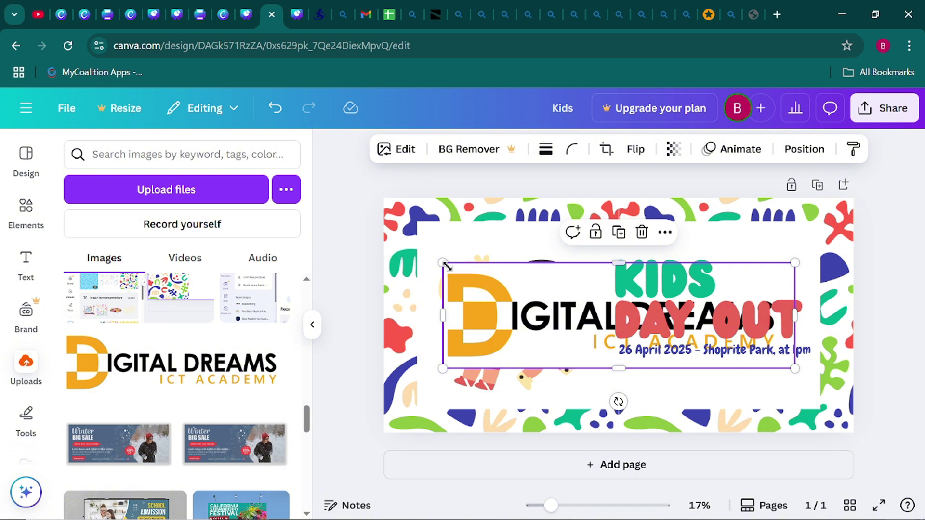
Shrink the Digital Dreams logo and place it in the white rectangle's upper-right corner, its right edge aligned with the date line's end.
left_click_drag(442, 262, 634, 312)
left_click_drag(664, 350, 720, 238)
left_click_drag(771, 263, 758, 255)
left_click_drag(708, 228, 749, 244)
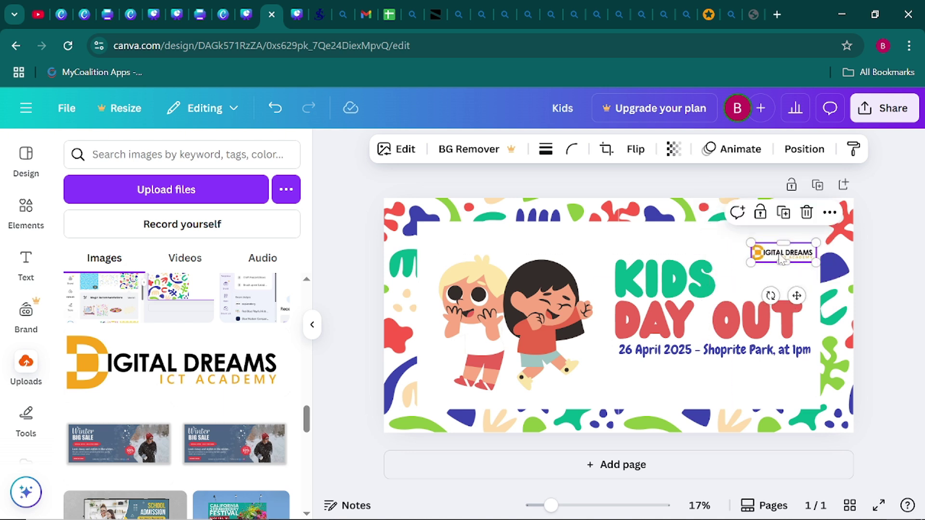
left_click_drag(797, 298, 792, 282)
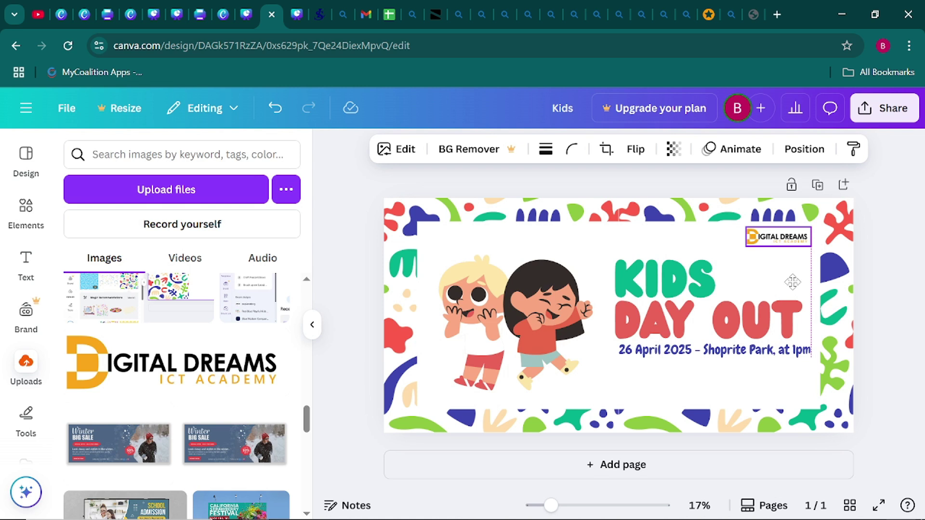
left_click(626, 240)
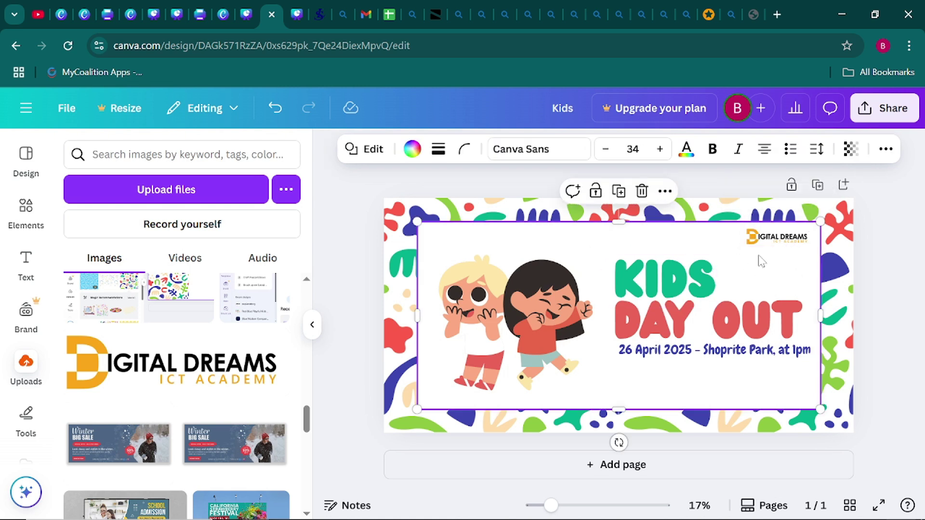
Scale the Digital Dreams logo down slightly to about 126 by 38, keeping its lower-right corner in place.
left_click(775, 241)
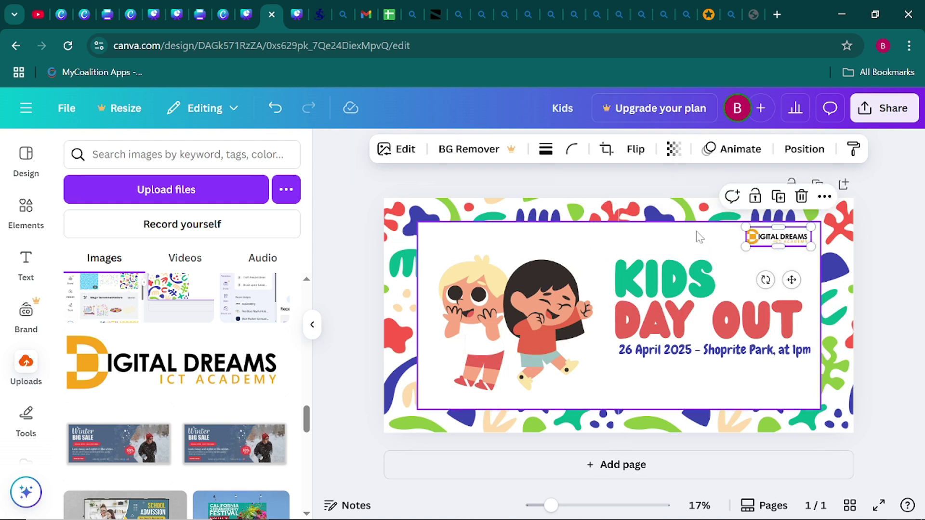
left_click(698, 236)
left_click(778, 241)
left_click_drag(745, 227, 751, 229)
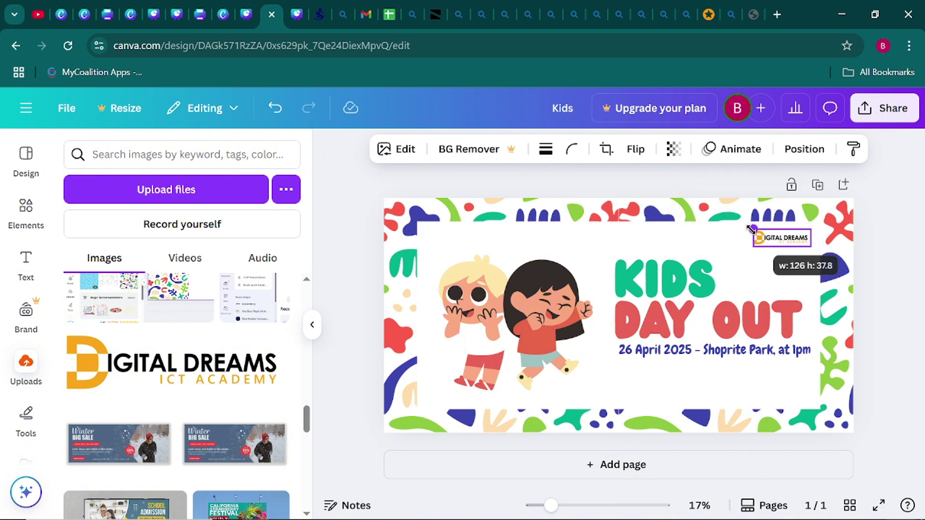
left_click(717, 245)
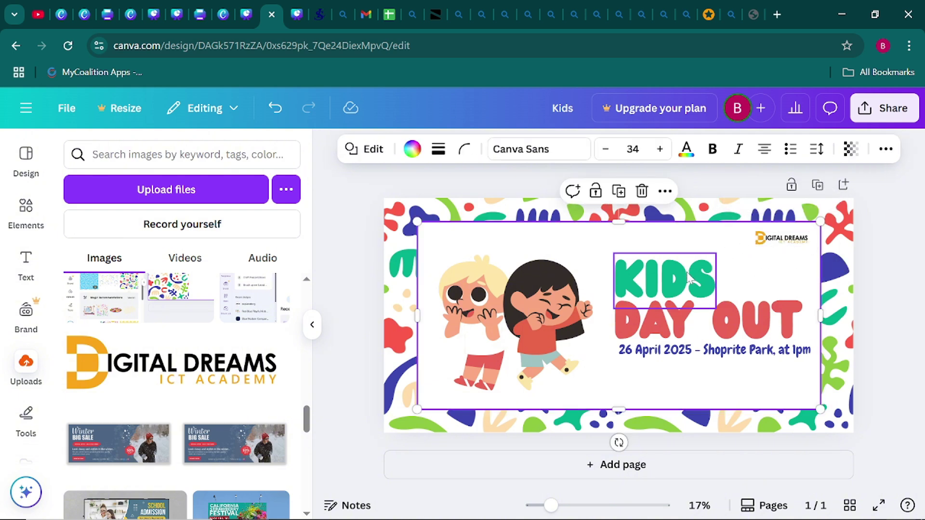
Leave the finished banner and switch to the lesson presentation's "Mini Project: Recreate the Billboard Design" slide.
left_click(315, 323)
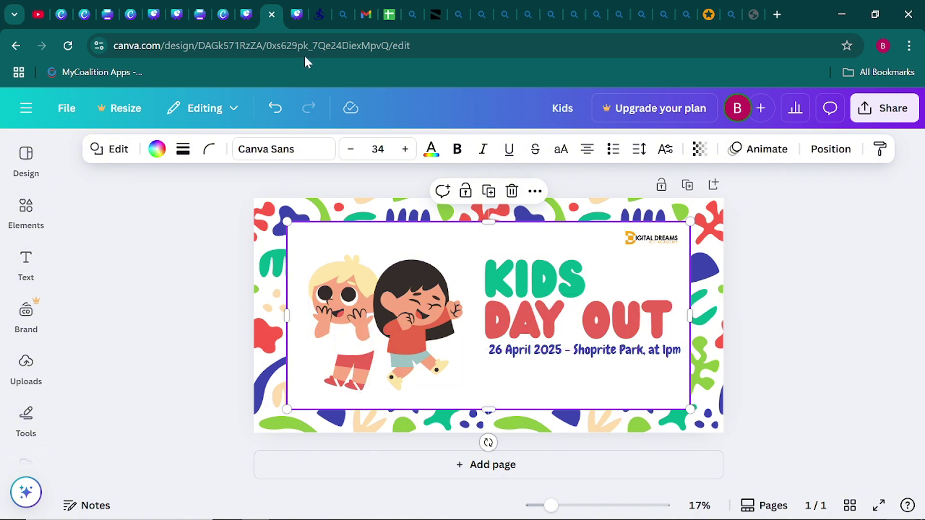
left_click(297, 15)
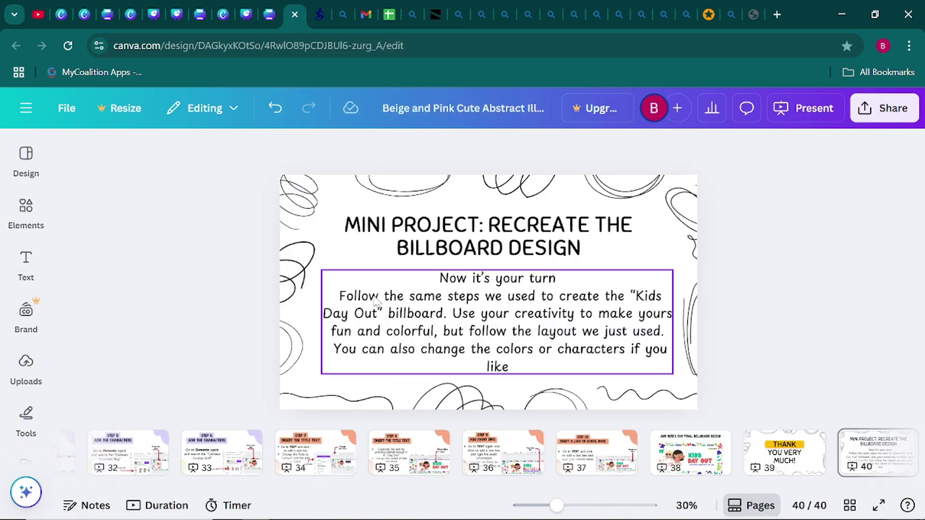